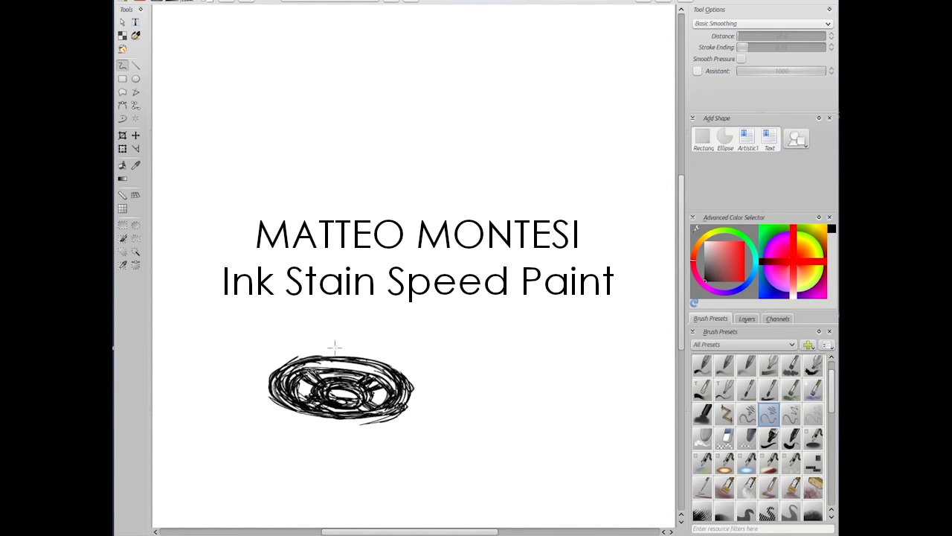
# Draw the vertical stem rising from the scribbled black ink disc
pyautogui.moveTo(335, 346)
pyautogui.mouseDown()
pyautogui.moveTo(341, 223)
pyautogui.moveTo(336, 320)
pyautogui.moveTo(309, 354)
pyautogui.mouseUp()
# Sketch the arm and legs, then add dark shading along the diagonals with a shading brush
pyautogui.moveTo(357, 327)
pyautogui.mouseDown()
pyautogui.moveTo(447, 309)
pyautogui.moveTo(525, 427)
pyautogui.mouseUp()
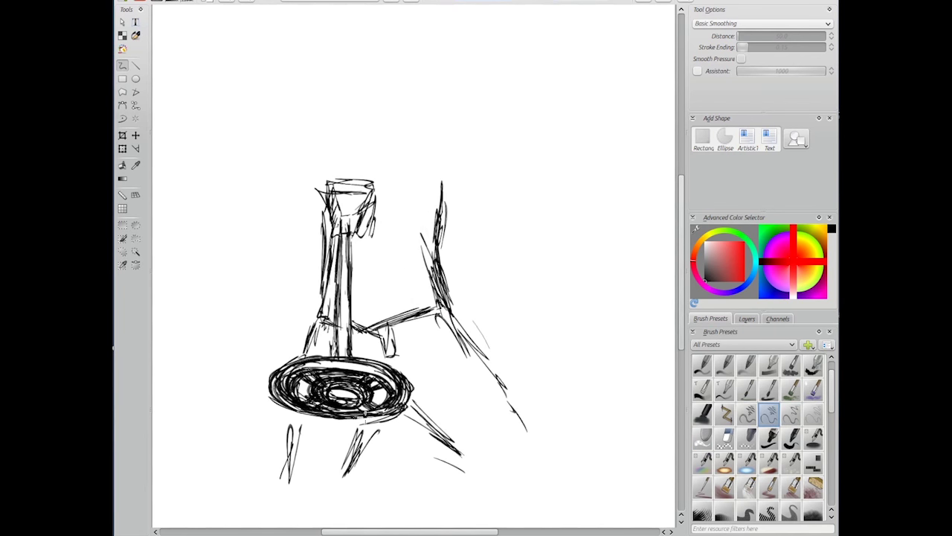
pyautogui.scroll(-5, 766, 439)
pyautogui.click(791, 461)
pyautogui.moveTo(328, 260); pyautogui.dragTo(316, 327)
pyautogui.moveTo(428, 267); pyautogui.dragTo(357, 316)
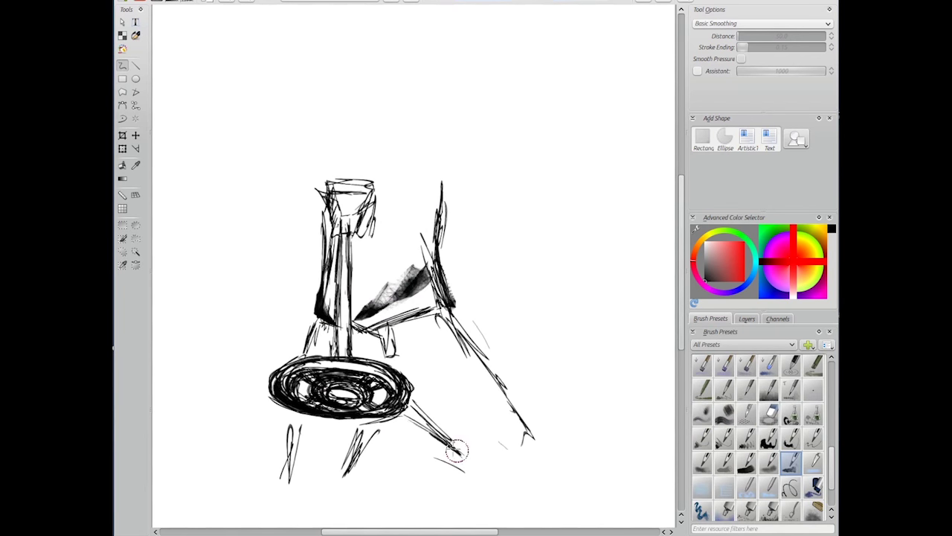
pyautogui.moveTo(409, 394); pyautogui.dragTo(476, 476)
pyautogui.moveTo(502, 391); pyautogui.dragTo(442, 318)
# Add grey shading to the legs, arm area, upper-right shape and lower diagonal
pyautogui.moveTo(289, 420); pyautogui.dragTo(328, 480)
pyautogui.moveTo(394, 320); pyautogui.dragTo(461, 297)
pyautogui.moveTo(350, 286)
pyautogui.mouseDown()
pyautogui.moveTo(447, 171)
pyautogui.moveTo(431, 297)
pyautogui.mouseUp()
pyautogui.moveTo(413, 328); pyautogui.dragTo(447, 416)
pyautogui.moveTo(465, 454); pyautogui.dragTo(503, 414)
# Darken the top box, stem, legs and lower diagonal, with light strokes upper right
pyautogui.moveTo(354, 176); pyautogui.dragTo(327, 286)
pyautogui.moveTo(298, 424); pyautogui.dragTo(364, 484)
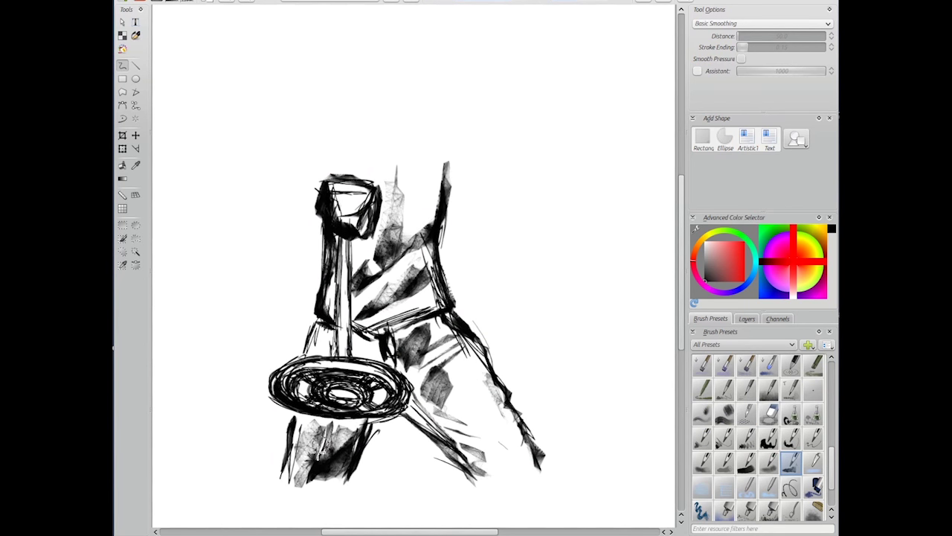
pyautogui.moveTo(312, 327); pyautogui.dragTo(390, 365)
pyautogui.moveTo(401, 409); pyautogui.dragTo(468, 469)
pyautogui.moveTo(341, 235)
pyautogui.mouseDown()
pyautogui.moveTo(333, 341)
pyautogui.moveTo(341, 245)
pyautogui.mouseUp()
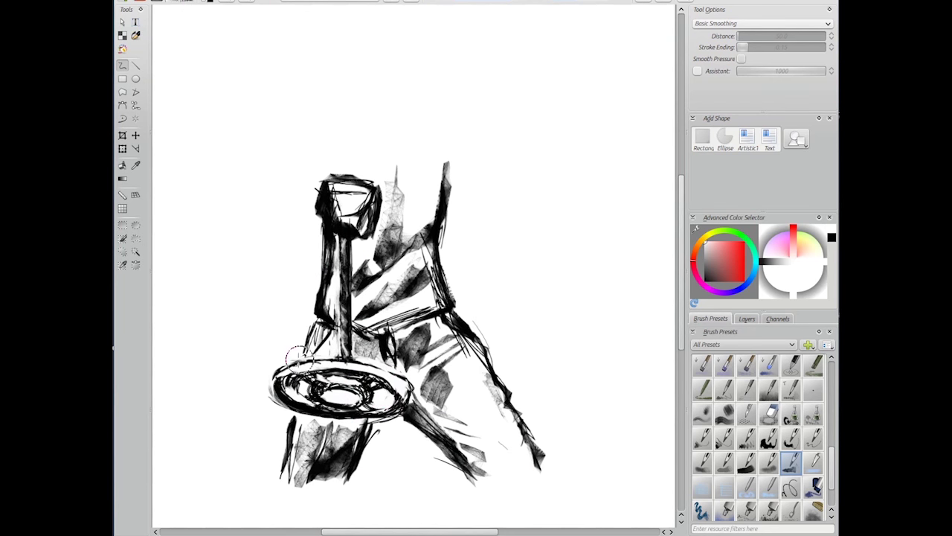
pyautogui.moveTo(405, 179); pyautogui.dragTo(454, 305)
# Paint the base disc white and outline it with a dark ellipse
pyautogui.moveTo(275, 372)
pyautogui.mouseDown()
pyautogui.moveTo(409, 394)
pyautogui.moveTo(349, 417)
pyautogui.mouseUp()
pyautogui.moveTo(344, 350)
pyautogui.mouseDown()
pyautogui.moveTo(282, 383)
pyautogui.moveTo(409, 379)
pyautogui.mouseUp()
pyautogui.moveTo(272, 395); pyautogui.dragTo(412, 409)
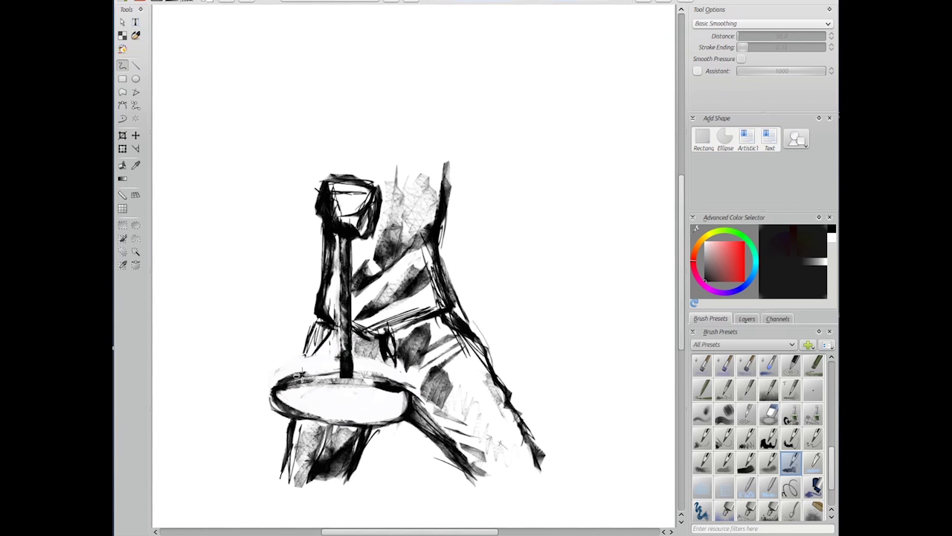
pyautogui.moveTo(283, 417); pyautogui.dragTo(398, 425)
# Re-stroke the stem in dark ink and darken the figure's right edge and head top
pyautogui.moveTo(344, 303); pyautogui.dragTo(350, 275)
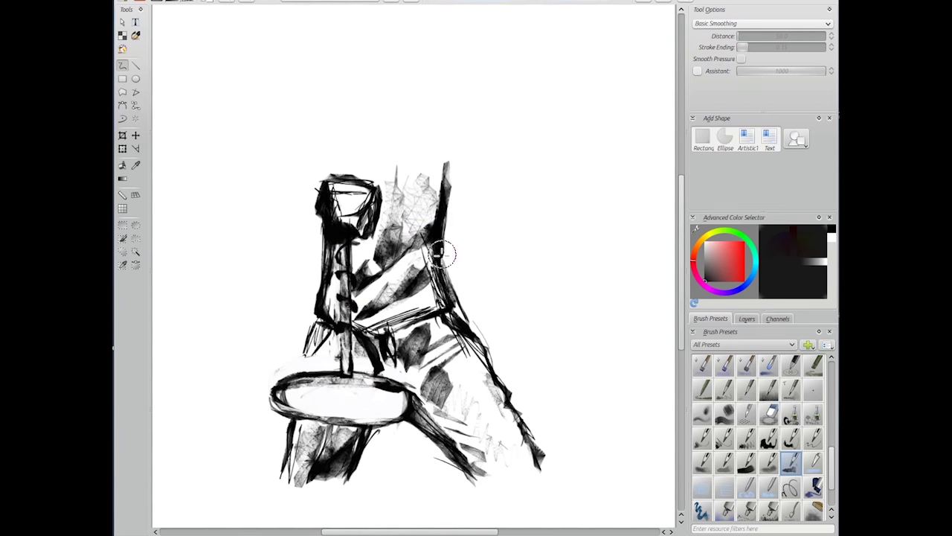
pyautogui.moveTo(442, 254); pyautogui.dragTo(432, 297)
pyautogui.moveTo(328, 231); pyautogui.dragTo(312, 327)
pyautogui.moveTo(372, 195); pyautogui.dragTo(333, 182)
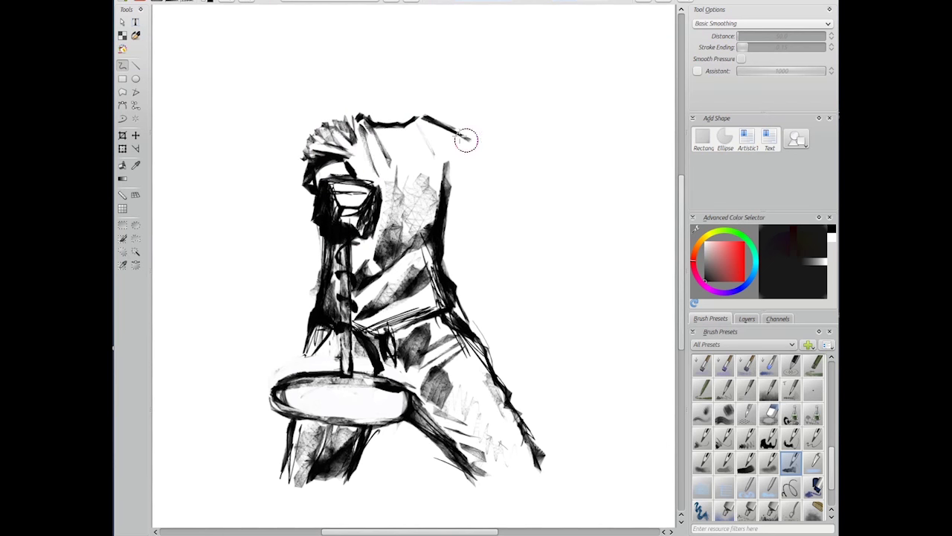
# Draw the hood line over the shoulders, hatch the upper body and stroke the right arm
pyautogui.moveTo(467, 139); pyautogui.dragTo(487, 197)
pyautogui.moveTo(447, 164); pyautogui.dragTo(439, 224)
pyautogui.moveTo(350, 128); pyautogui.dragTo(372, 190)
pyautogui.moveTo(357, 372); pyautogui.dragTo(417, 409)
pyautogui.moveTo(417, 350); pyautogui.dragTo(487, 480)
pyautogui.moveTo(476, 379); pyautogui.dragTo(455, 300)
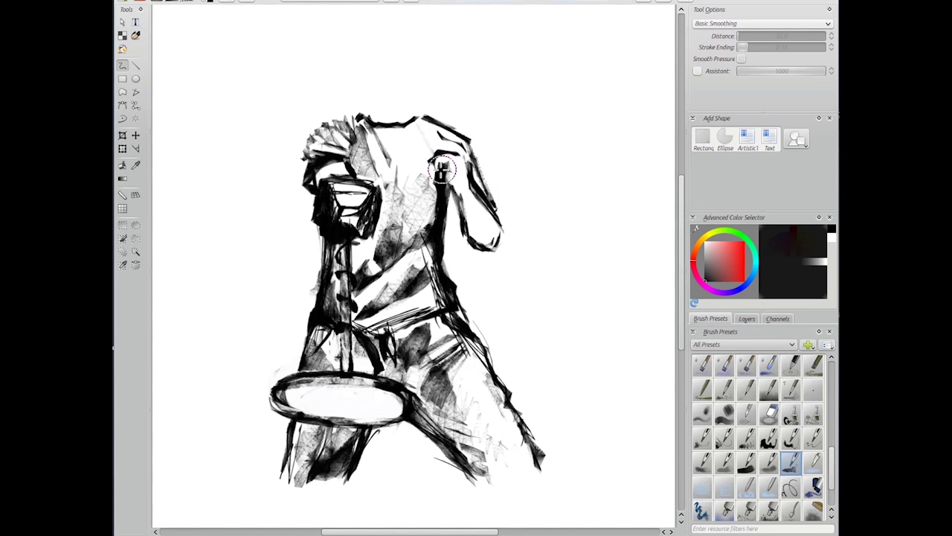
pyautogui.moveTo(476, 223)
pyautogui.mouseDown()
pyautogui.moveTo(461, 249)
pyautogui.moveTo(473, 192)
pyautogui.mouseUp()
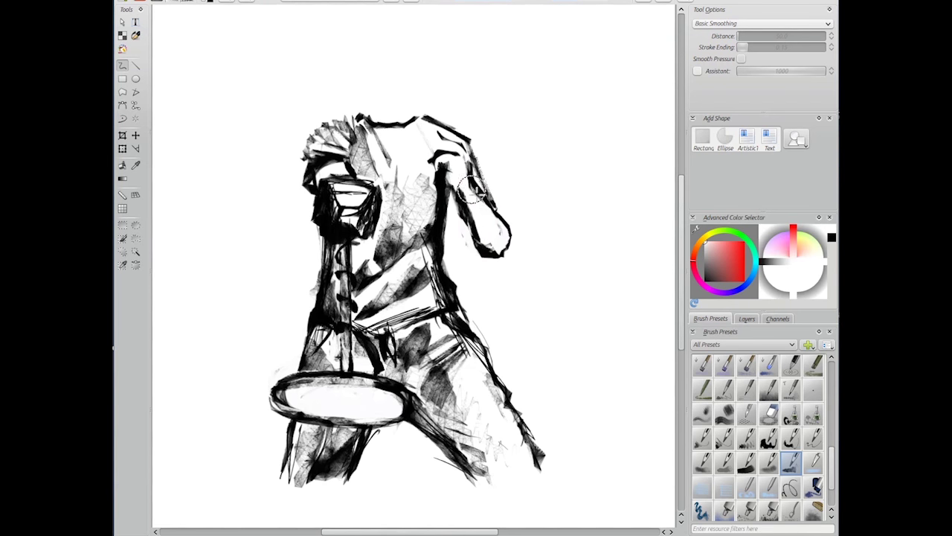
pyautogui.moveTo(481, 252); pyautogui.dragTo(450, 183)
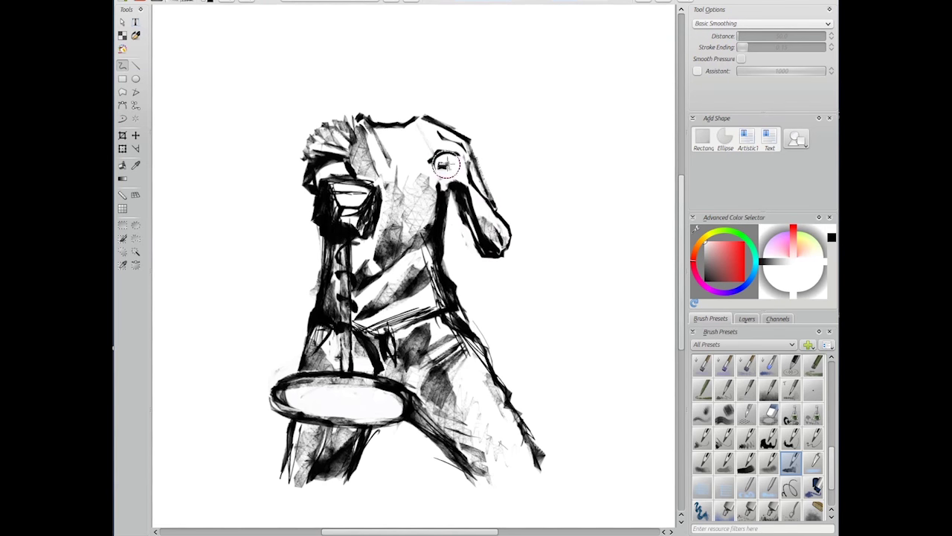
pyautogui.scroll(2, 436, 119)
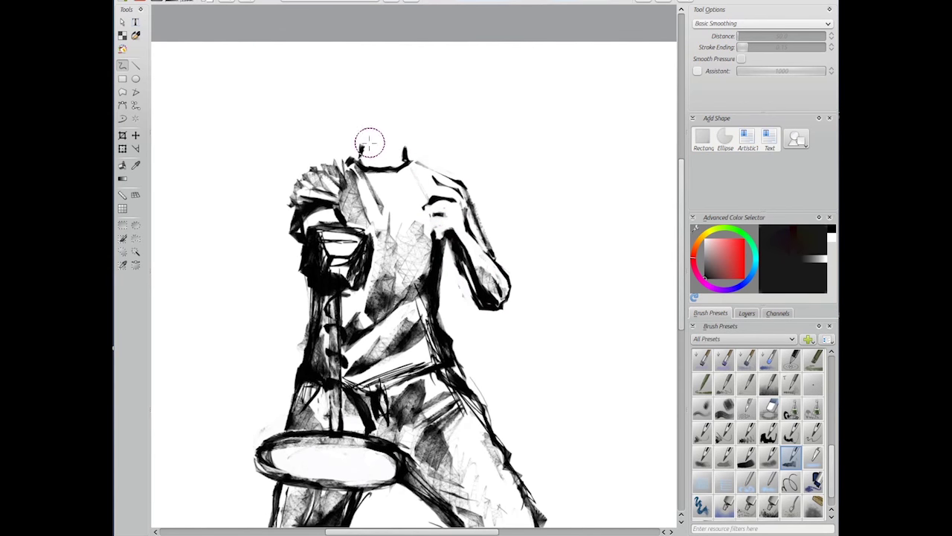
# Paint the head outline above the neck with dark eyes, nose and beard
pyautogui.moveTo(358, 68)
pyautogui.mouseDown()
pyautogui.moveTo(367, 134)
pyautogui.moveTo(350, 100)
pyautogui.mouseUp()
pyautogui.moveTo(421, 122); pyautogui.dragTo(415, 93)
pyautogui.moveTo(350, 100); pyautogui.dragTo(355, 83)
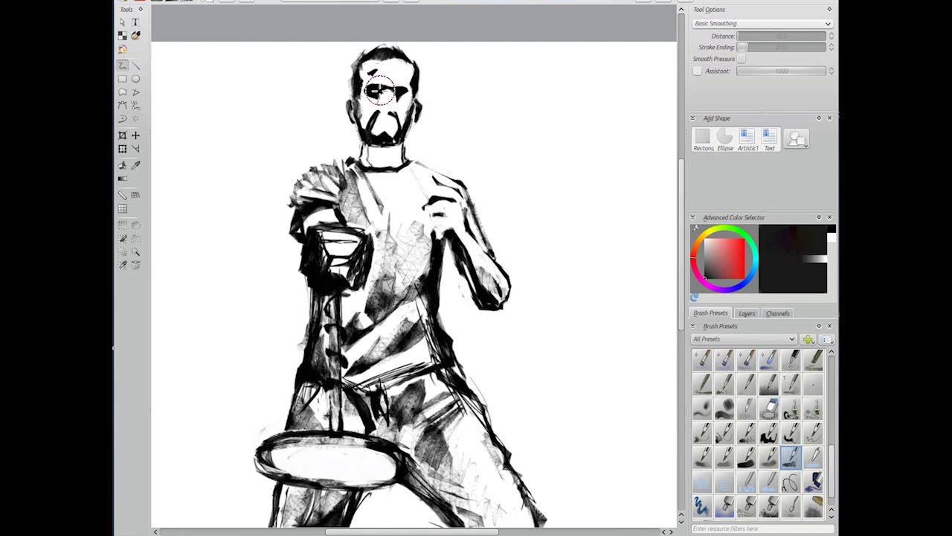
pyautogui.moveTo(367, 106)
pyautogui.mouseDown()
pyautogui.moveTo(363, 128)
pyautogui.moveTo(381, 141)
pyautogui.moveTo(384, 80)
pyautogui.moveTo(393, 83)
pyautogui.moveTo(357, 101)
pyautogui.moveTo(398, 134)
pyautogui.moveTo(387, 119)
pyautogui.mouseUp()
pyautogui.moveTo(420, 75); pyautogui.dragTo(401, 89)
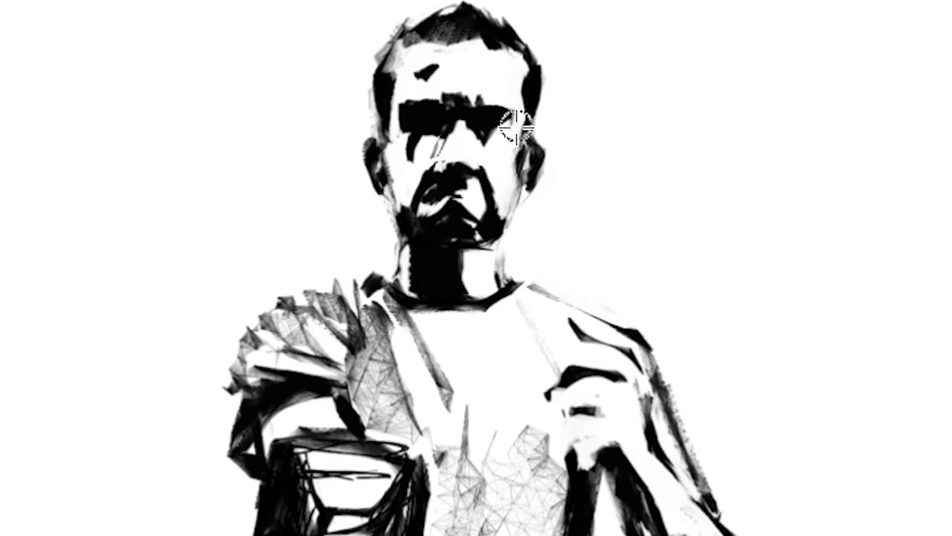
# Repaint the black ink strokes around the left eye, cheeks and mouth
pyautogui.moveTo(516, 128); pyautogui.dragTo(414, 160)
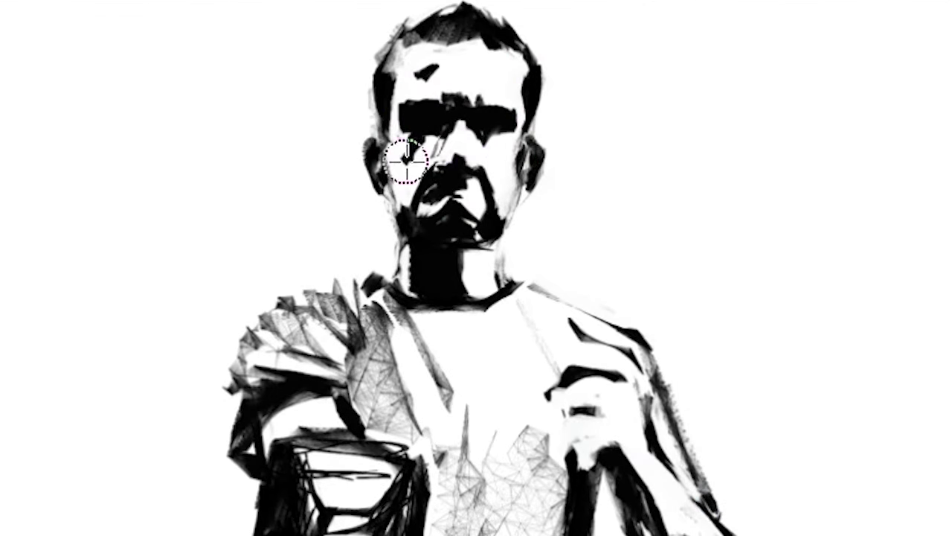
pyautogui.moveTo(399, 128); pyautogui.dragTo(532, 127)
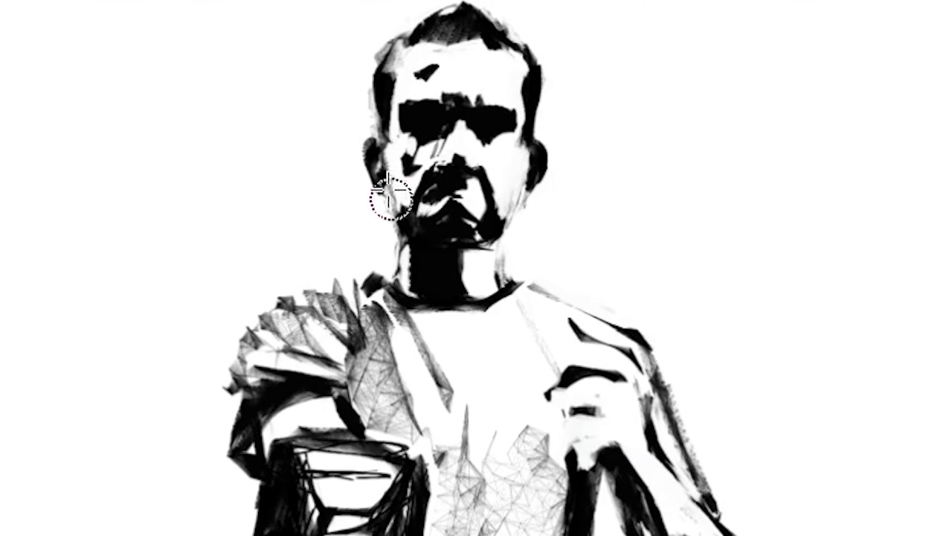
pyautogui.moveTo(389, 198)
pyautogui.mouseDown()
pyautogui.moveTo(517, 208)
pyautogui.moveTo(493, 131)
pyautogui.mouseUp()
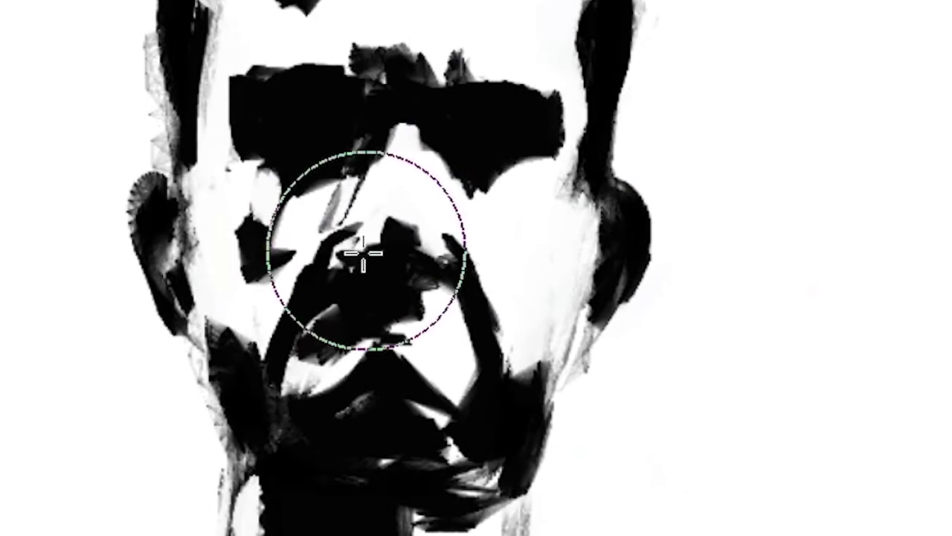
pyautogui.moveTo(362, 256)
pyautogui.mouseDown()
pyautogui.moveTo(253, 160)
pyautogui.moveTo(568, 94)
pyautogui.moveTo(448, 190)
pyautogui.mouseUp()
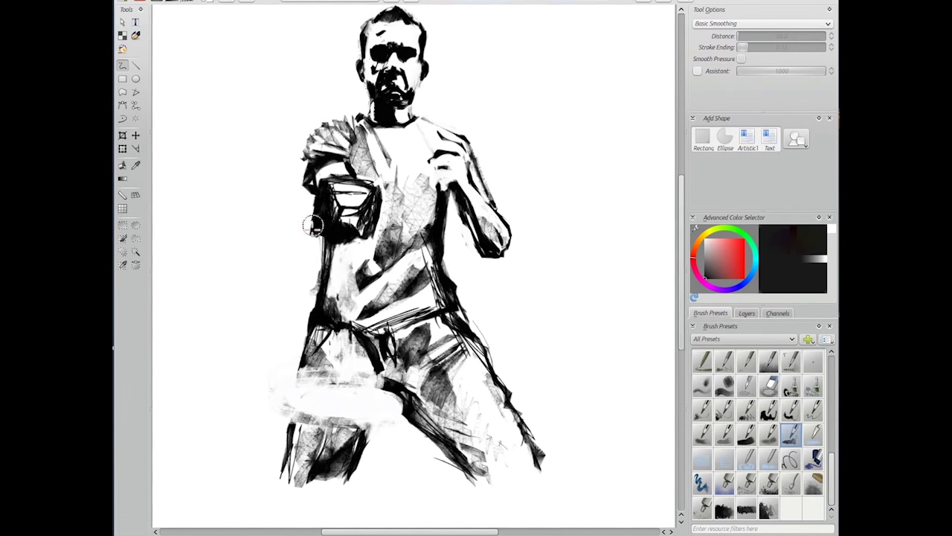
# Hatch dark strokes around the held box, left shoulder and neck
pyautogui.moveTo(306, 217); pyautogui.dragTo(356, 253)
pyautogui.moveTo(346, 168); pyautogui.dragTo(321, 124)
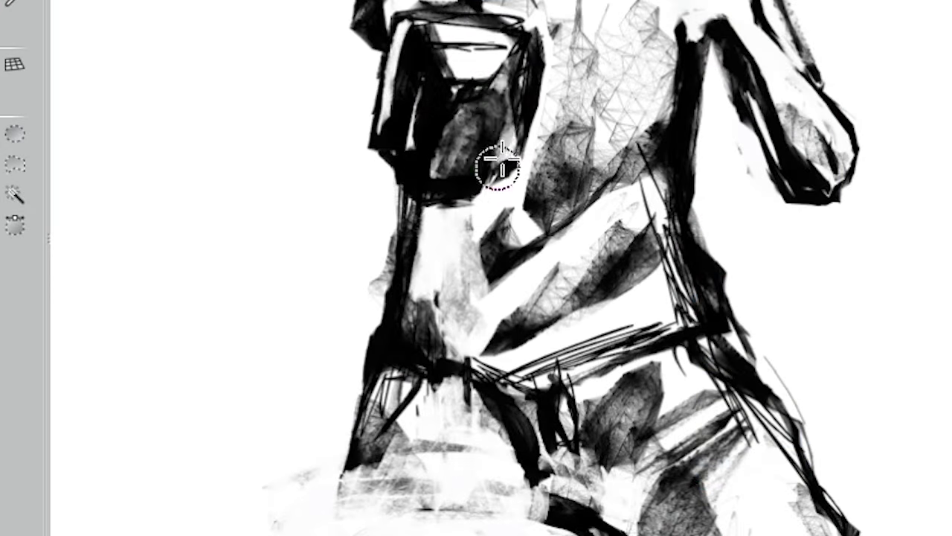
pyautogui.moveTo(498, 164); pyautogui.dragTo(425, 213)
# Paint a heavy dark post down the torso and thicken the wheel ellipse
pyautogui.moveTo(446, 149); pyautogui.dragTo(464, 484)
pyautogui.moveTo(454, 216); pyautogui.dragTo(476, 501)
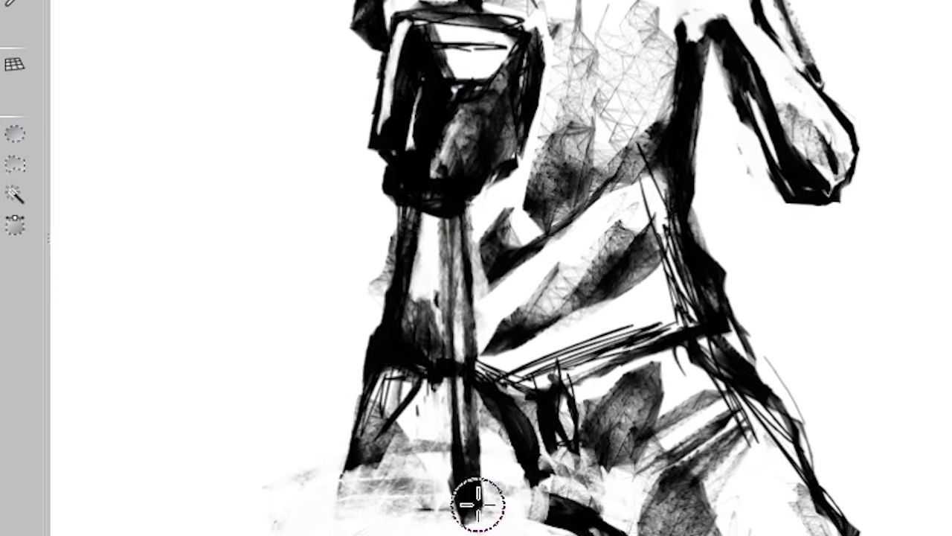
pyautogui.moveTo(469, 176); pyautogui.dragTo(476, 521)
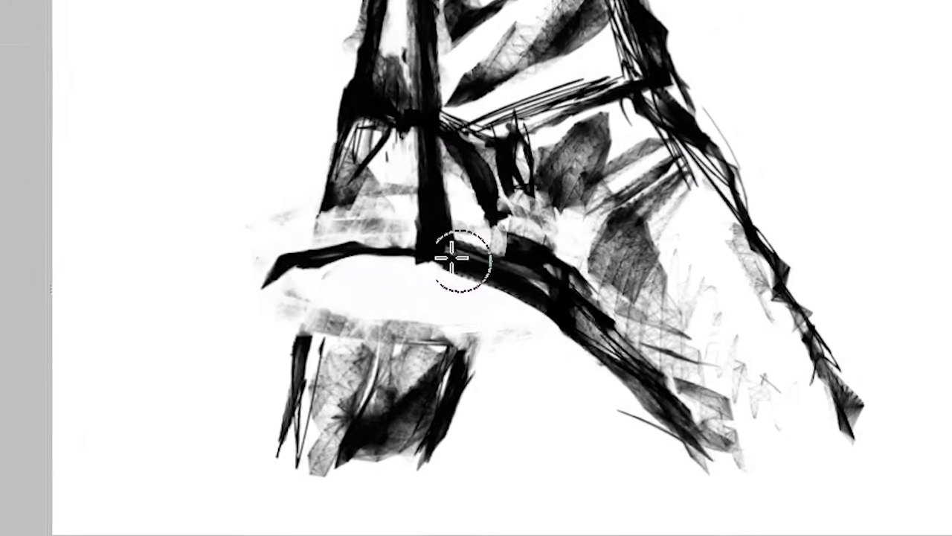
pyautogui.moveTo(417, 294); pyautogui.dragTo(445, 402)
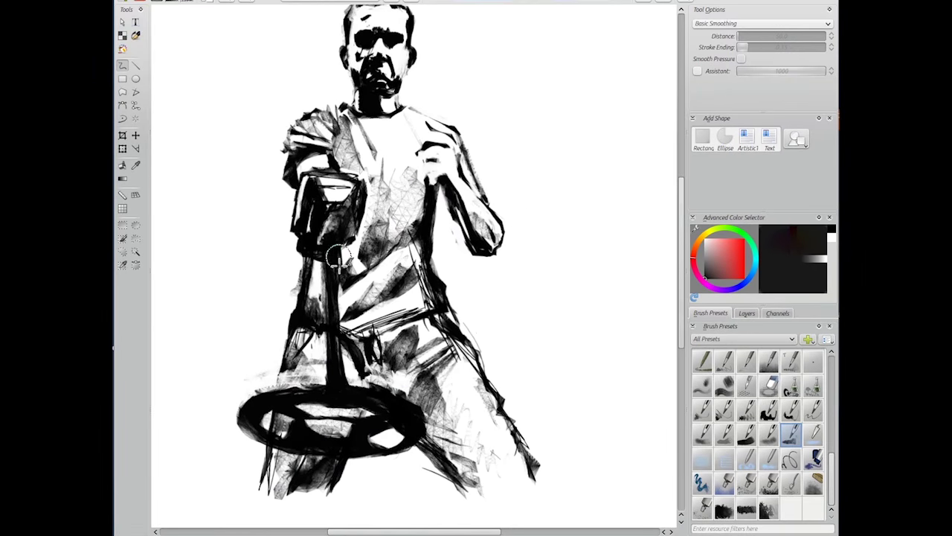
pyautogui.moveTo(337, 259); pyautogui.dragTo(331, 296)
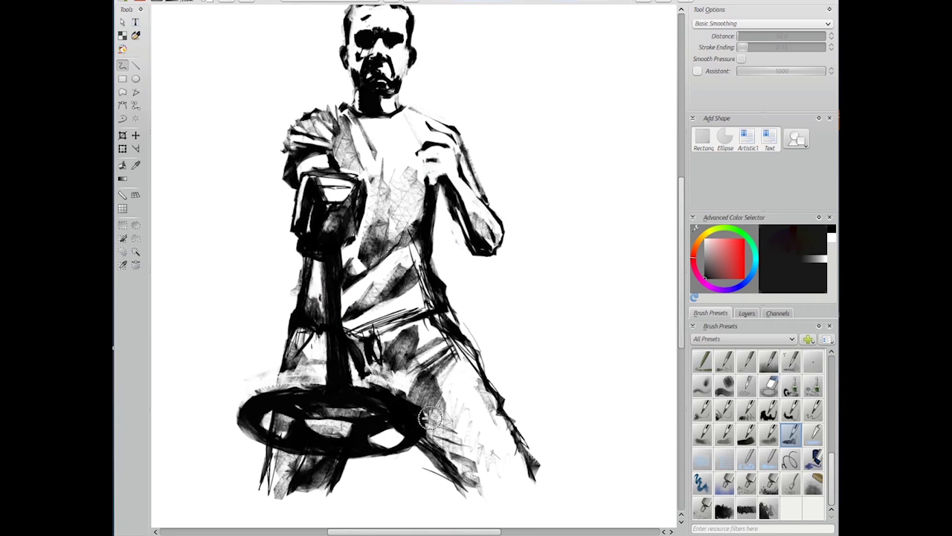
pyautogui.moveTo(430, 418)
pyautogui.mouseDown()
pyautogui.moveTo(378, 440)
pyautogui.moveTo(314, 434)
pyautogui.mouseUp()
# Paint white strokes down the post and white highlights along the wheel rim
pyautogui.press('x')
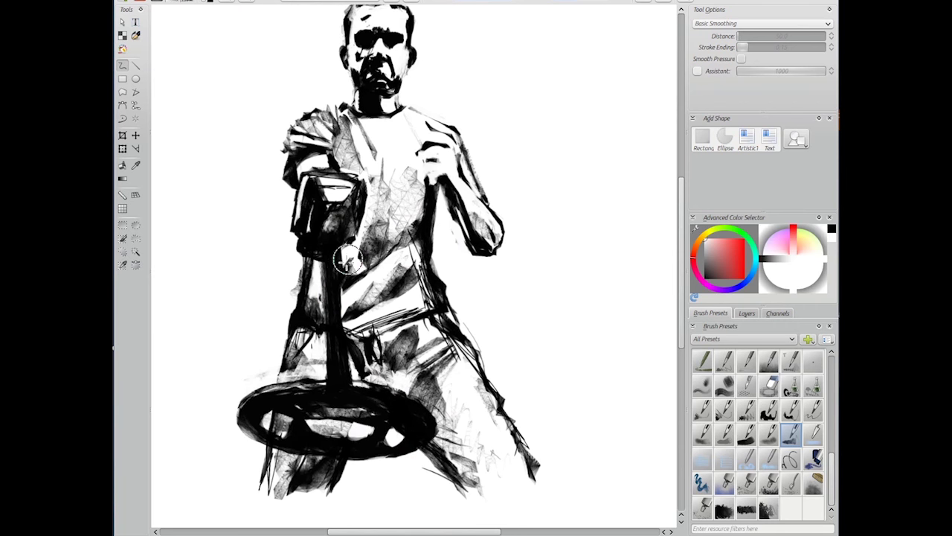
pyautogui.scroll(3, 350, 366)
pyautogui.moveTo(323, 191)
pyautogui.mouseDown()
pyautogui.moveTo(327, 402)
pyautogui.moveTo(340, 85)
pyautogui.mouseUp()
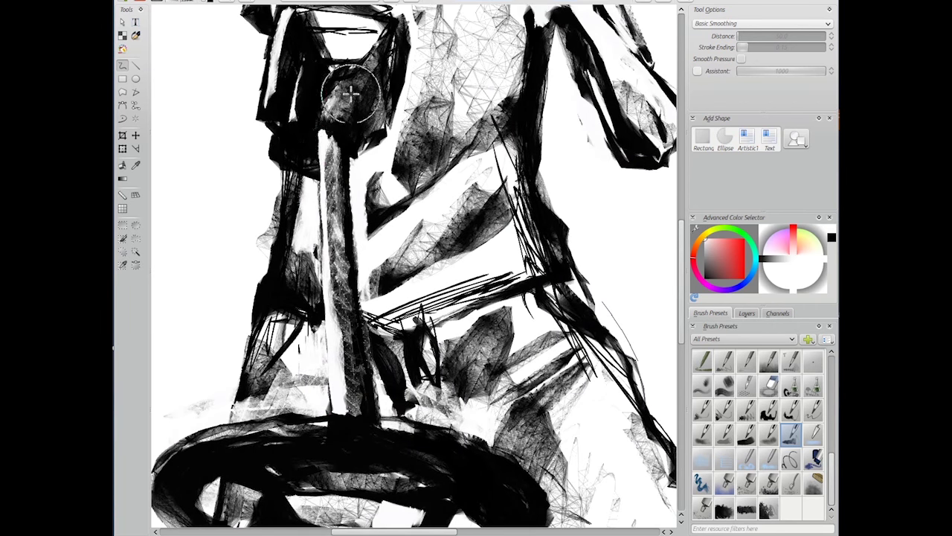
pyautogui.scroll(-2, 266, 342)
pyautogui.moveTo(266, 342)
pyautogui.mouseDown()
pyautogui.moveTo(402, 316)
pyautogui.moveTo(606, 399)
pyautogui.moveTo(334, 394)
pyautogui.moveTo(387, 425)
pyautogui.mouseUp()
# Alternate black and white strokes through the wheel's inner ellipse
pyautogui.press('x')
pyautogui.moveTo(346, 395)
pyautogui.mouseDown()
pyautogui.moveTo(504, 404)
pyautogui.moveTo(416, 372)
pyautogui.moveTo(562, 413)
pyautogui.moveTo(558, 406)
pyautogui.mouseUp()
pyautogui.press('x')
pyautogui.press('x')
pyautogui.press('x')
pyautogui.moveTo(511, 365); pyautogui.dragTo(510, 399)
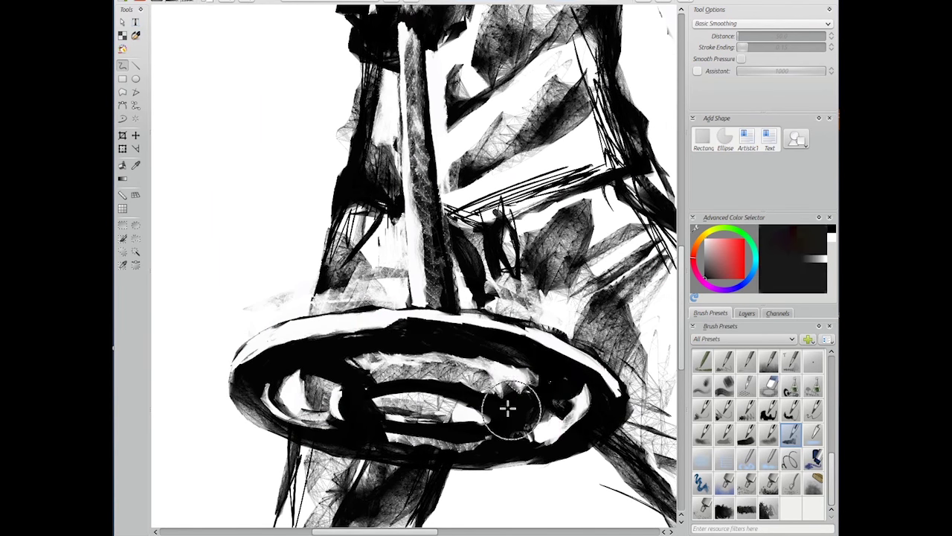
pyautogui.press('x')
pyautogui.scroll(-3, 511, 400)
pyautogui.press('x')
pyautogui.press('x')
# Lighten the dark box and rework the wheel's right and top-left rim
pyautogui.press('x')
pyautogui.moveTo(405, 127); pyautogui.dragTo(388, 172)
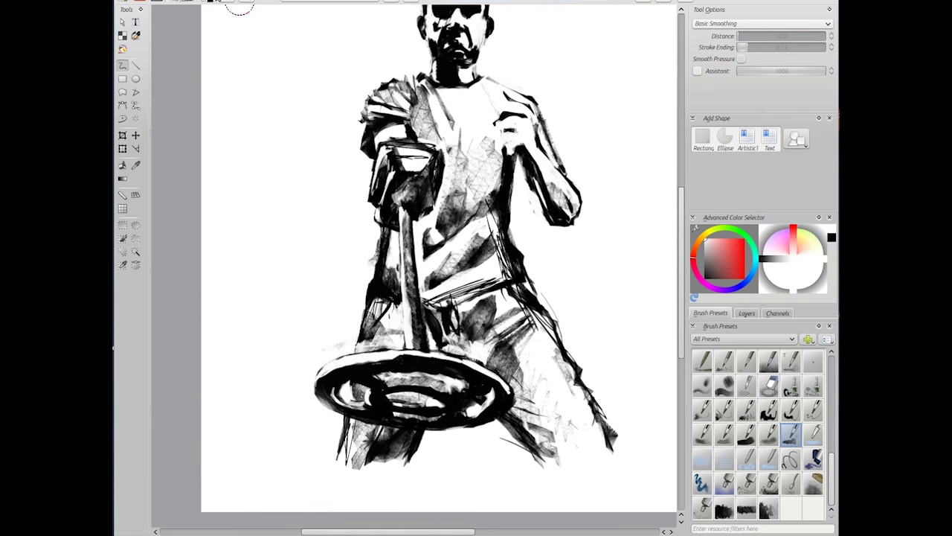
pyautogui.press('x')
pyautogui.press('x')
pyautogui.moveTo(521, 379); pyautogui.dragTo(480, 417)
pyautogui.press('x')
pyautogui.moveTo(395, 365); pyautogui.dragTo(439, 375)
pyautogui.press('x')
pyautogui.press('x')
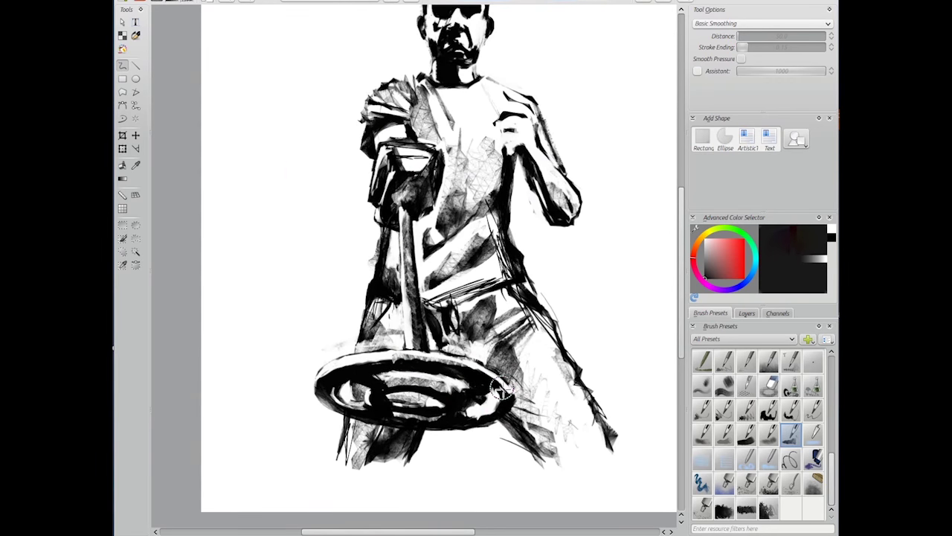
pyautogui.moveTo(500, 388); pyautogui.dragTo(320, 372)
pyautogui.press('x')
# Darken the torso and pole in black, then lighten the belt marks in white
pyautogui.press('x')
pyautogui.moveTo(342, 402); pyautogui.dragTo(360, 384)
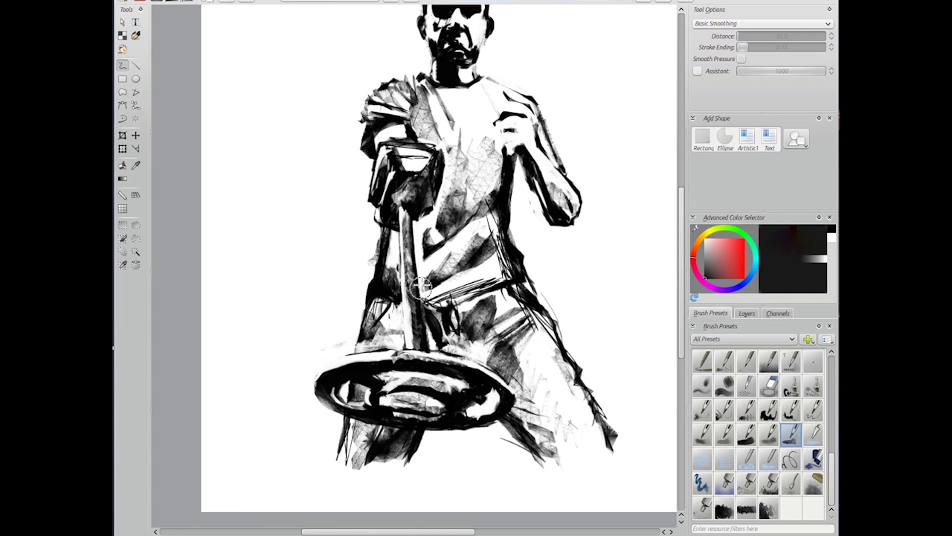
pyautogui.moveTo(417, 286); pyautogui.dragTo(476, 301)
pyautogui.moveTo(392, 259); pyautogui.dragTo(379, 281)
pyautogui.press('x')
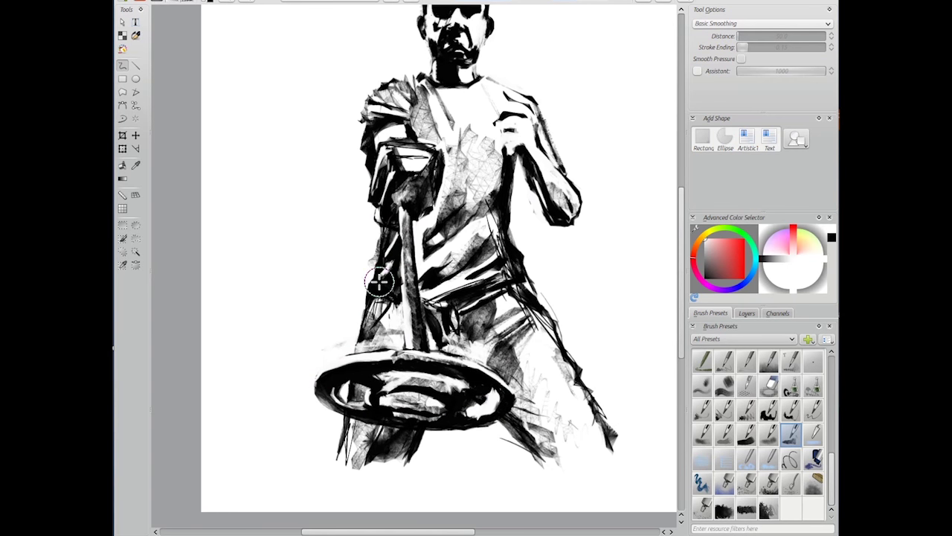
pyautogui.moveTo(463, 305); pyautogui.dragTo(497, 350)
# Hatch shading along the right hip and leg and lighten the pole shading
pyautogui.press('x')
pyautogui.moveTo(536, 421); pyautogui.dragTo(517, 339)
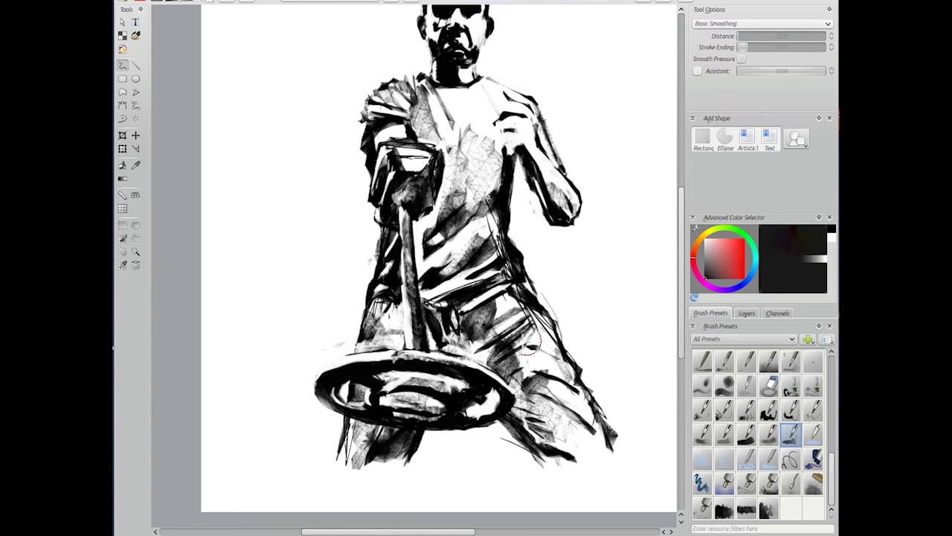
pyautogui.moveTo(570, 379); pyautogui.dragTo(613, 457)
pyautogui.moveTo(514, 302); pyautogui.dragTo(524, 276)
pyautogui.moveTo(406, 257); pyautogui.dragTo(411, 335)
pyautogui.press('x')
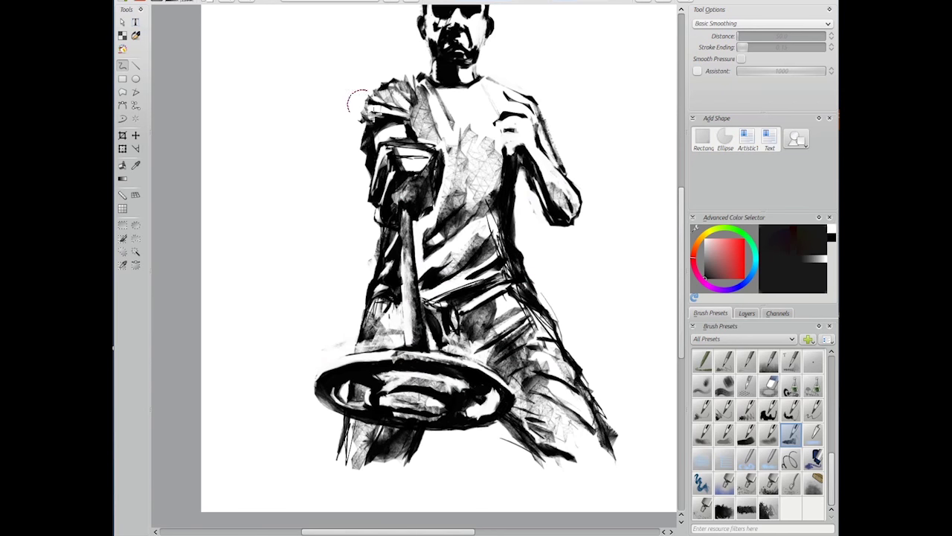
pyautogui.scroll(5, 415, 296)
pyautogui.scroll(-2, 401, 246)
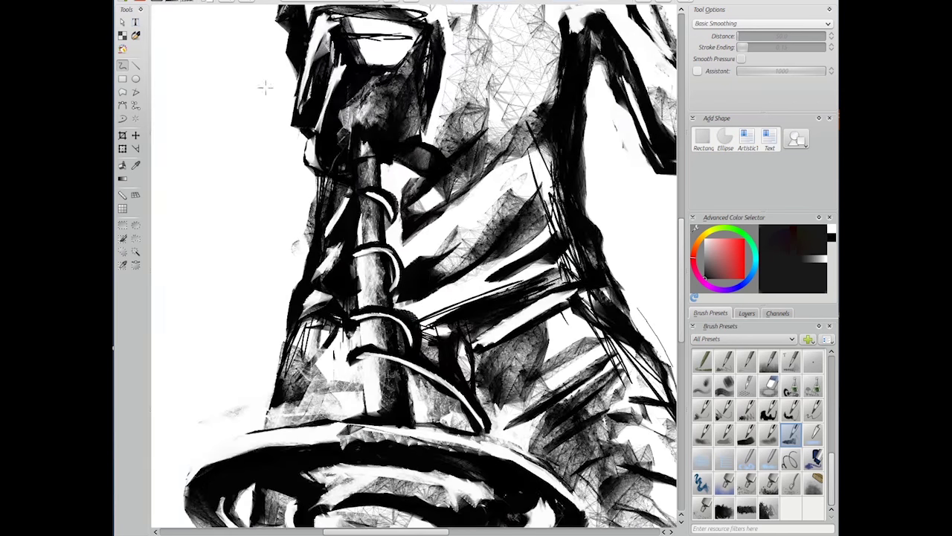
pyautogui.scroll(-3, 381, 170)
pyautogui.scroll(3, 382, 171)
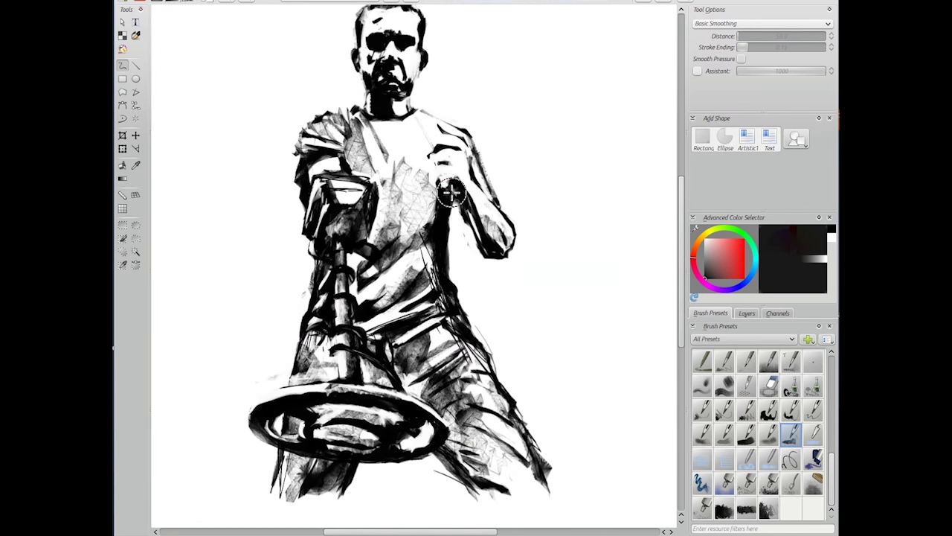
pyautogui.scroll(-2, 333, 305)
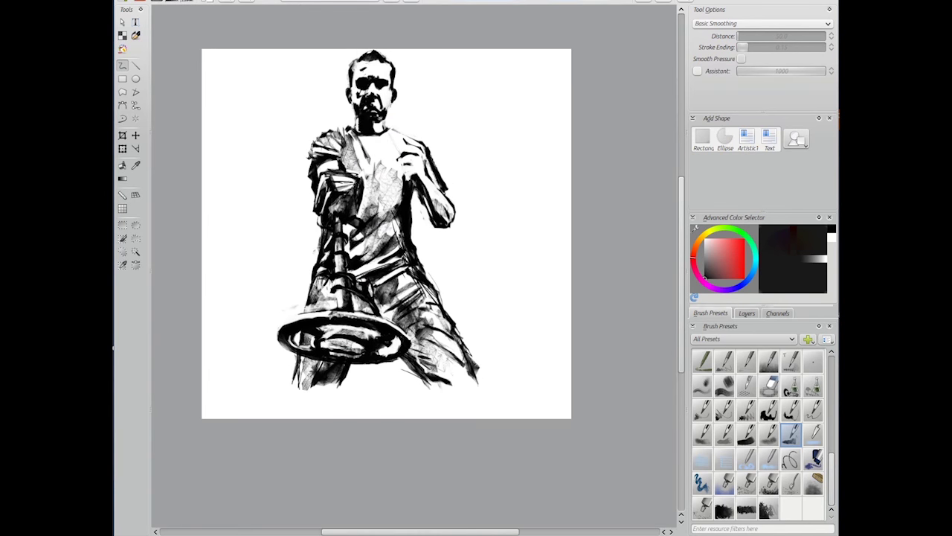
pyautogui.scroll(2, 459, 70)
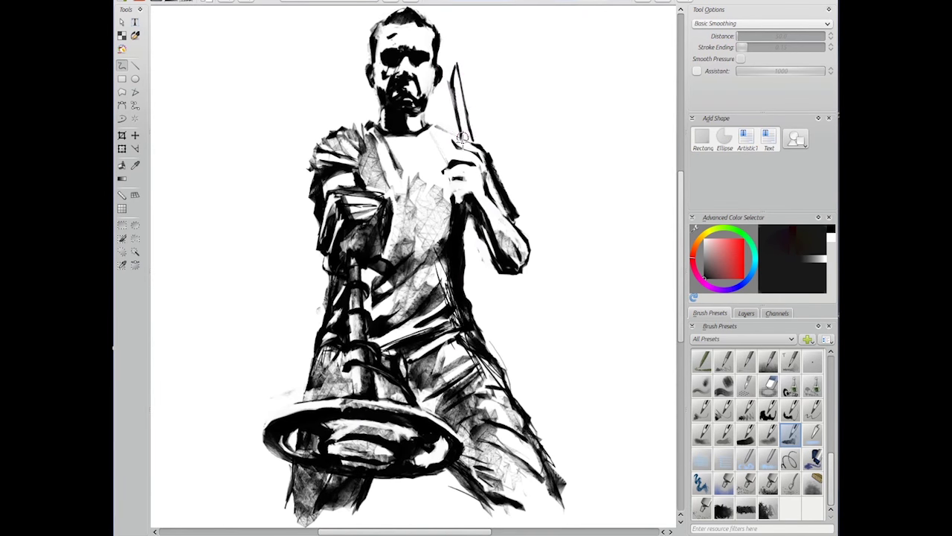
# Paint the pickaxe handle in the raised hand and the pick head above it
pyautogui.moveTo(462, 139); pyautogui.dragTo(465, 133)
pyautogui.moveTo(452, 53); pyautogui.dragTo(462, 119)
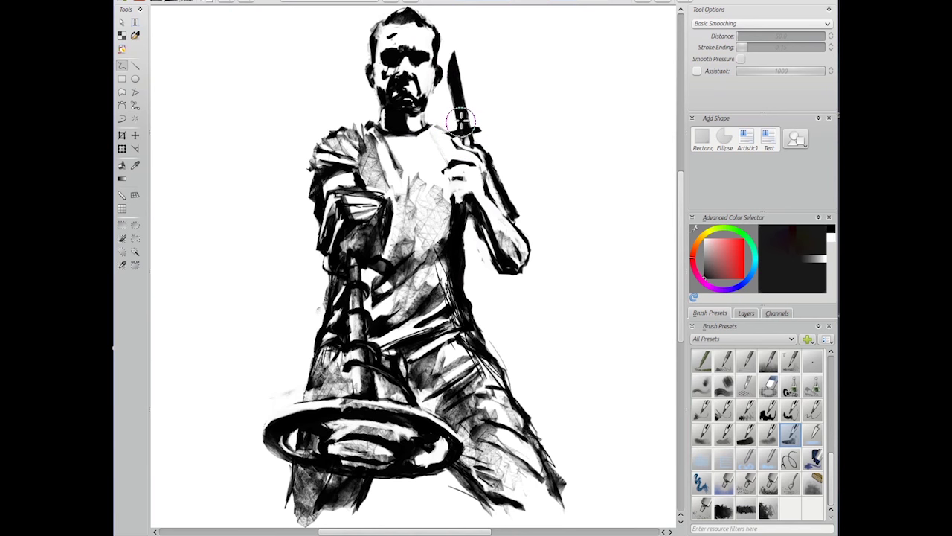
pyautogui.moveTo(456, 153); pyautogui.dragTo(480, 128)
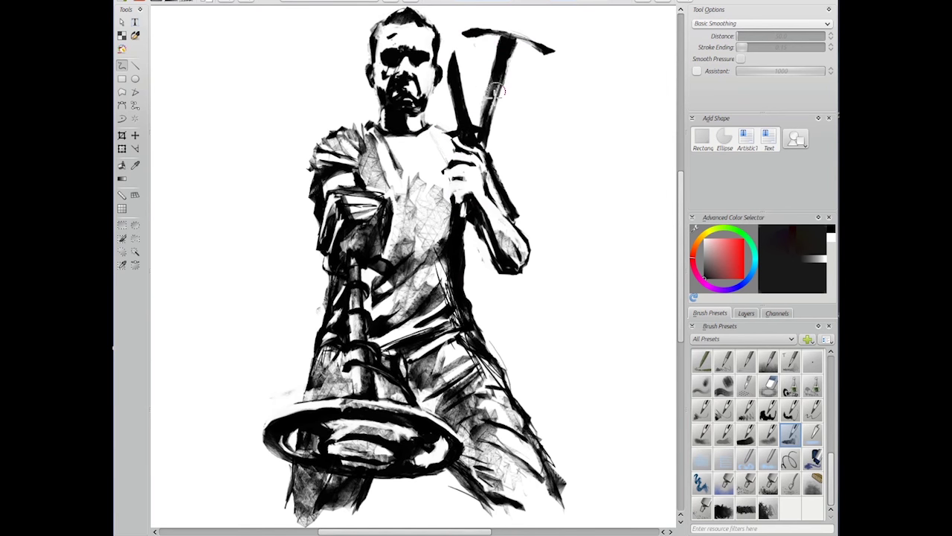
pyautogui.moveTo(494, 90); pyautogui.dragTo(491, 142)
pyautogui.moveTo(513, 48); pyautogui.dragTo(495, 127)
# Undo the two unwanted handle strokes and review the pickaxe
pyautogui.scroll(3, 503, 64)
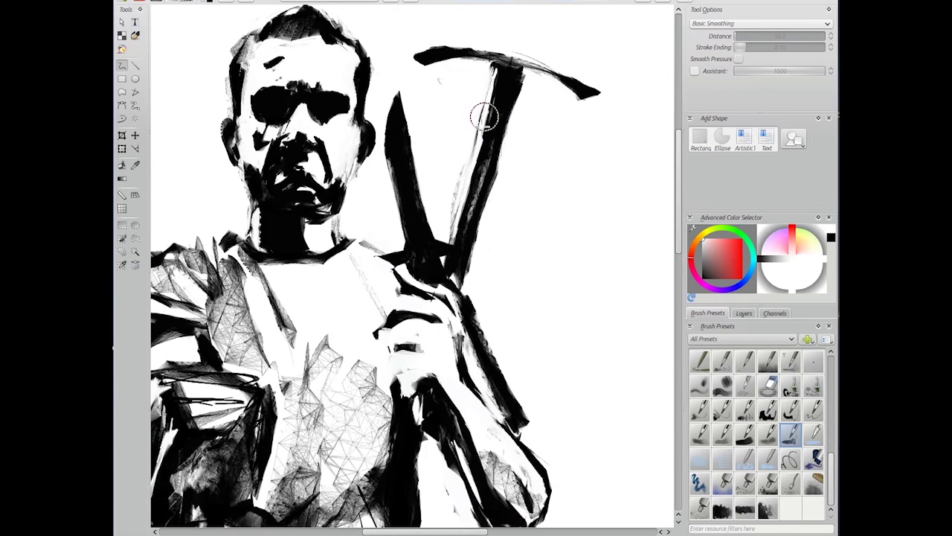
pyautogui.hotkey('ctrl', 'z')
pyautogui.hotkey('ctrl', 'z')
pyautogui.press('+')
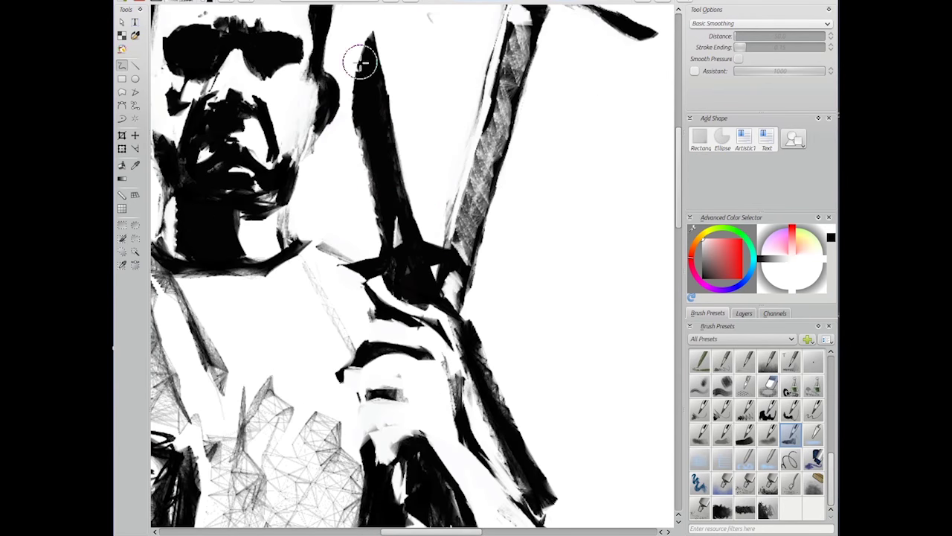
pyautogui.scroll(-3, 481, 152)
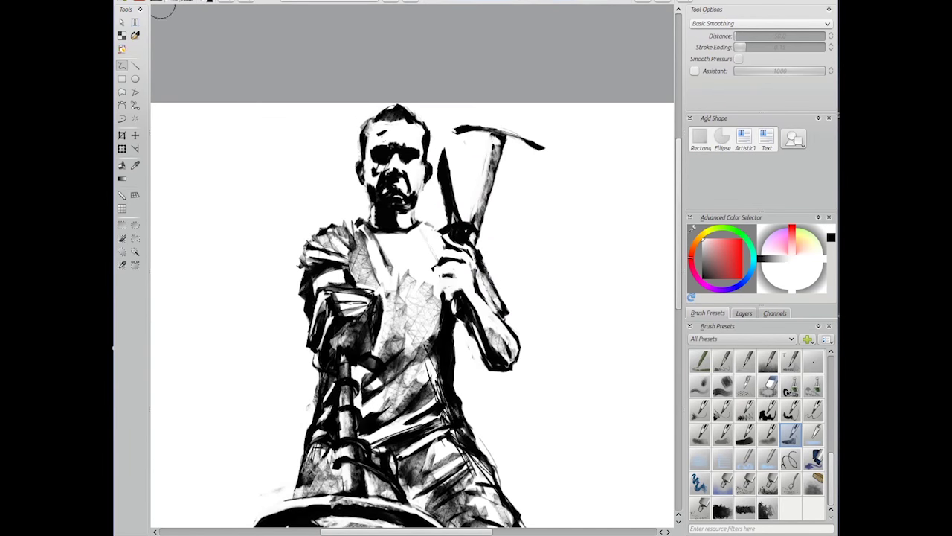
pyautogui.scroll(1, 508, 186)
pyautogui.scroll(-1, 445, 86)
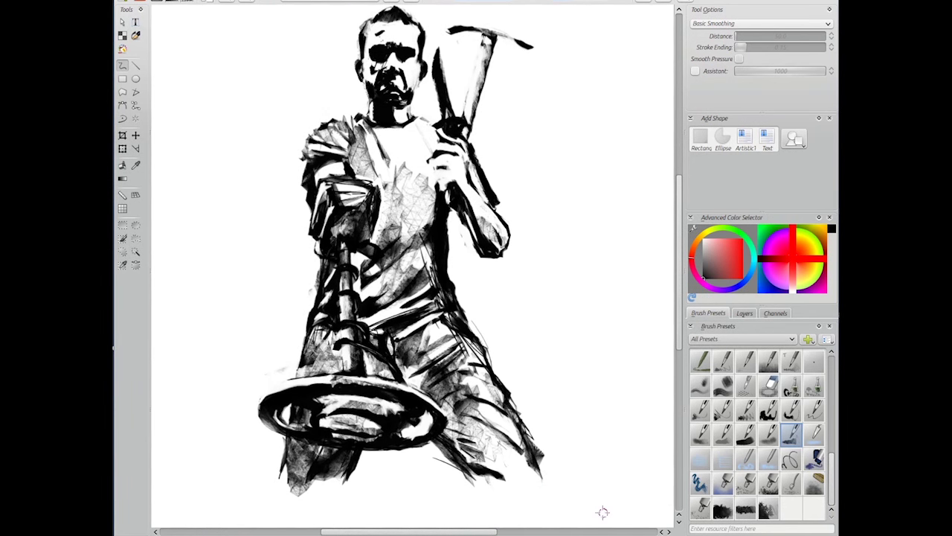
pyautogui.scroll(-3, 500, 488)
pyautogui.hscroll(3, 494, 532)
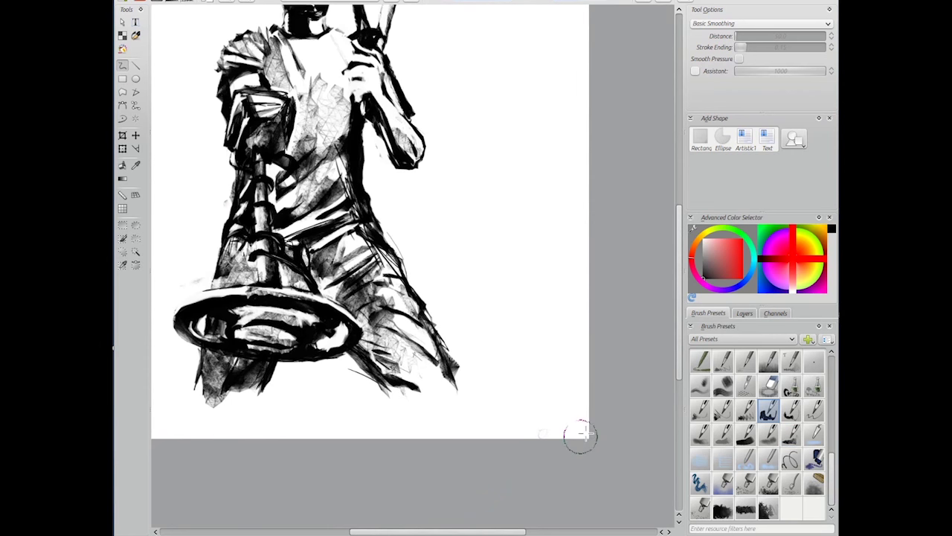
# Sign the lower-right corner with a looped, swept, hooked scribble, then zoom out
pyautogui.keyDown('ctrl'); pyautogui.scroll(5, 542, 431); pyautogui.keyUp('ctrl')
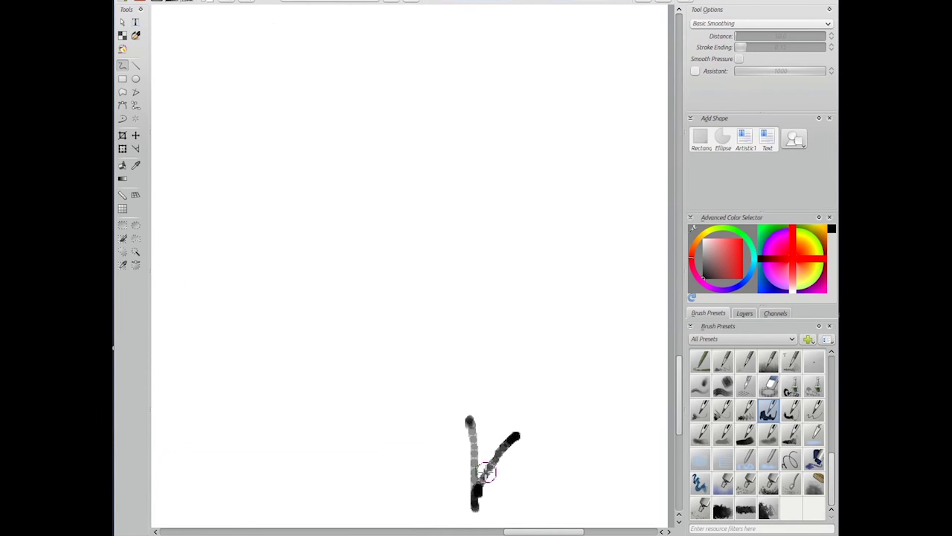
pyautogui.moveTo(498, 454); pyautogui.dragTo(506, 439)
pyautogui.moveTo(574, 358); pyautogui.dragTo(534, 445)
pyautogui.moveTo(527, 414); pyautogui.dragTo(560, 392)
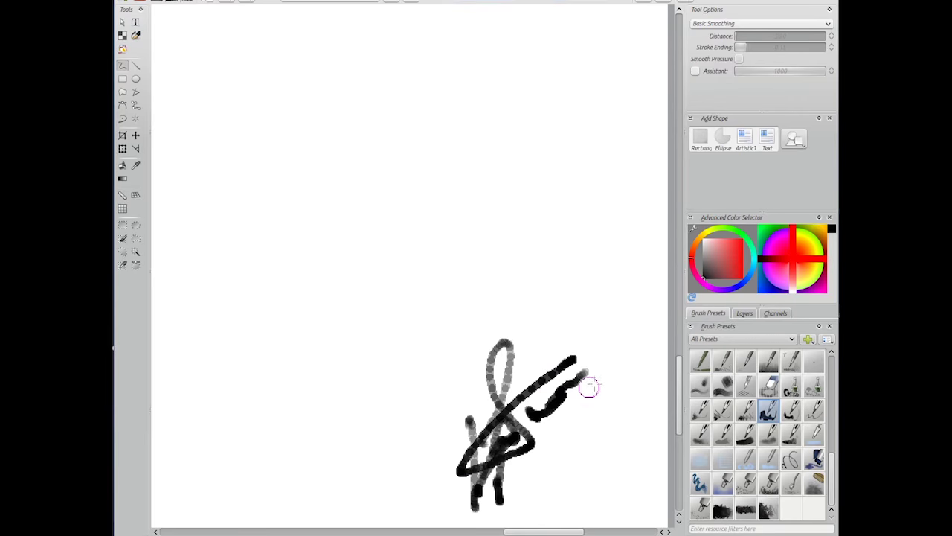
pyautogui.keyDown('ctrl'); pyautogui.scroll(-3, 589, 387); pyautogui.keyUp('ctrl')
pyautogui.keyDown('ctrl'); pyautogui.scroll(-2, 456, 351); pyautogui.keyUp('ctrl')
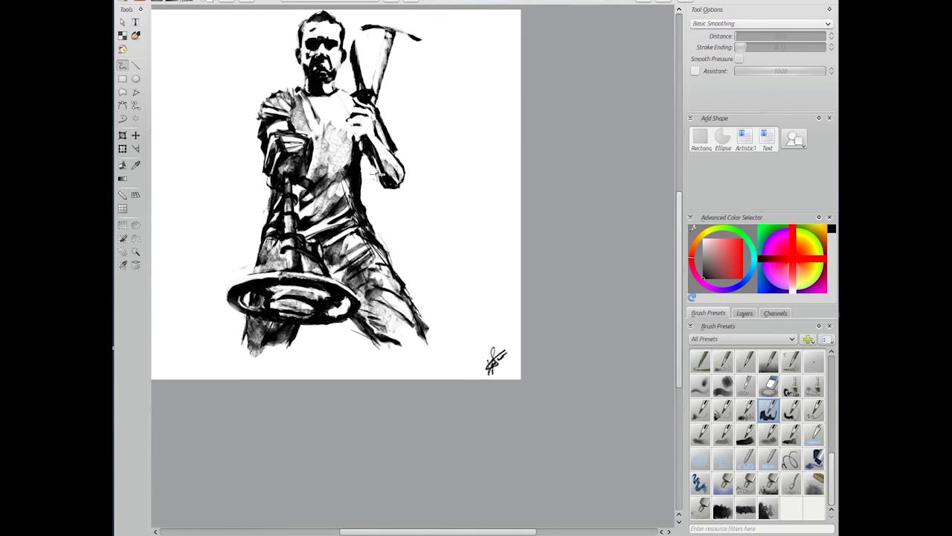
pyautogui.keyDown('ctrl'); pyautogui.scroll(-1, 377, 174); pyautogui.keyUp('ctrl')
pyautogui.keyDown('ctrl'); pyautogui.scroll(2, 366, 227); pyautogui.keyUp('ctrl')
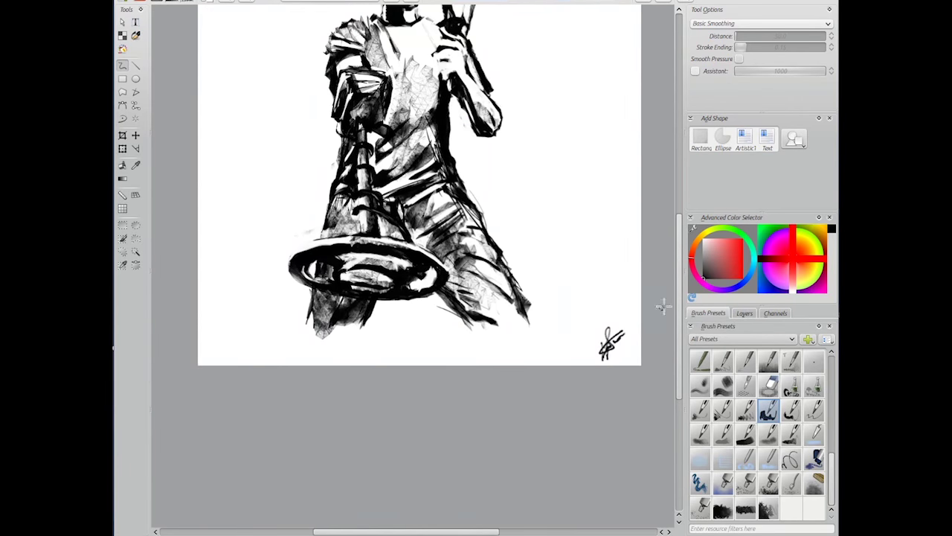
pyautogui.scroll(3, 411, 394)
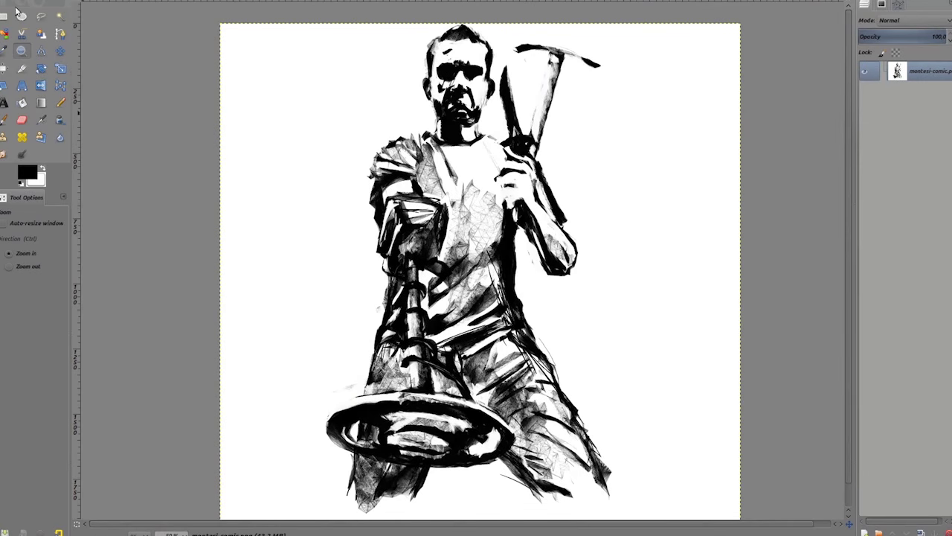
# Paste the circular MM logo at the top right beside the pickaxe as its own layer
pyautogui.click(18, 13)
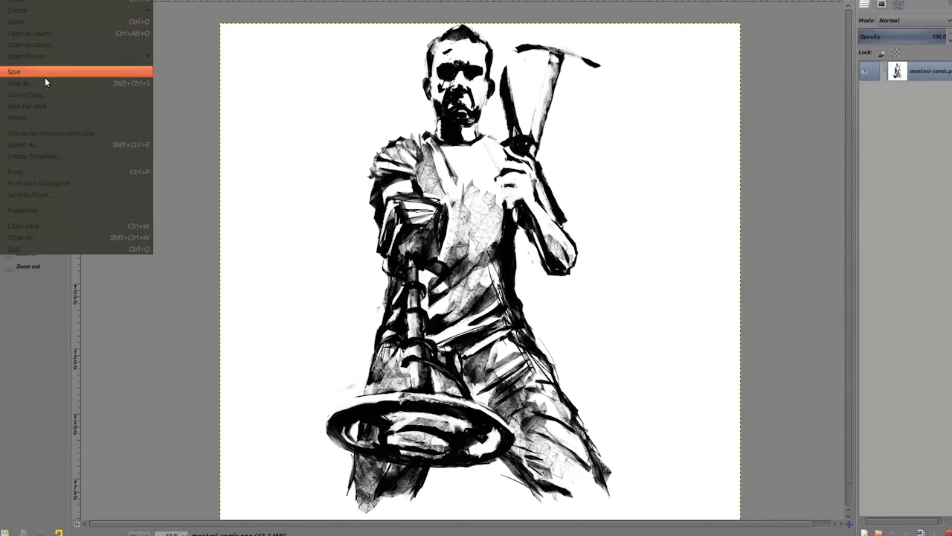
pyautogui.click(75, 88)
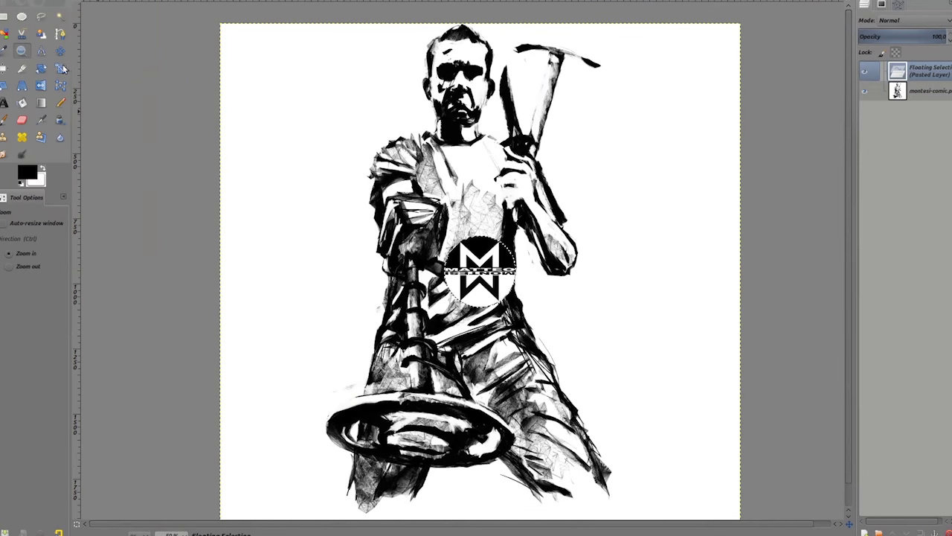
pyautogui.click(61, 68)
pyautogui.moveTo(480, 270); pyautogui.dragTo(669, 113)
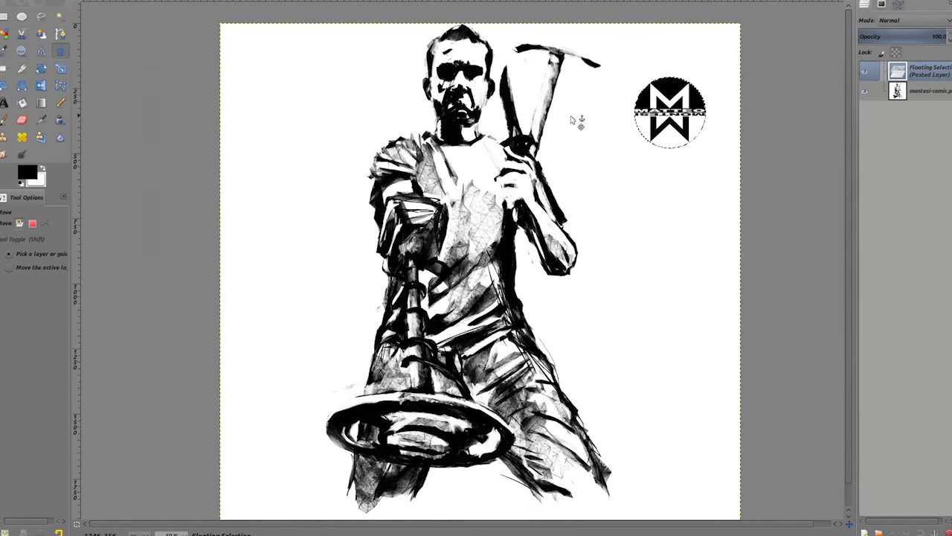
pyautogui.click(865, 532)
# Enlarge the logo layer with the Scale tool and nudge it slightly up and right
pyautogui.hotkey('shift', 't')
pyautogui.click(599, 153)
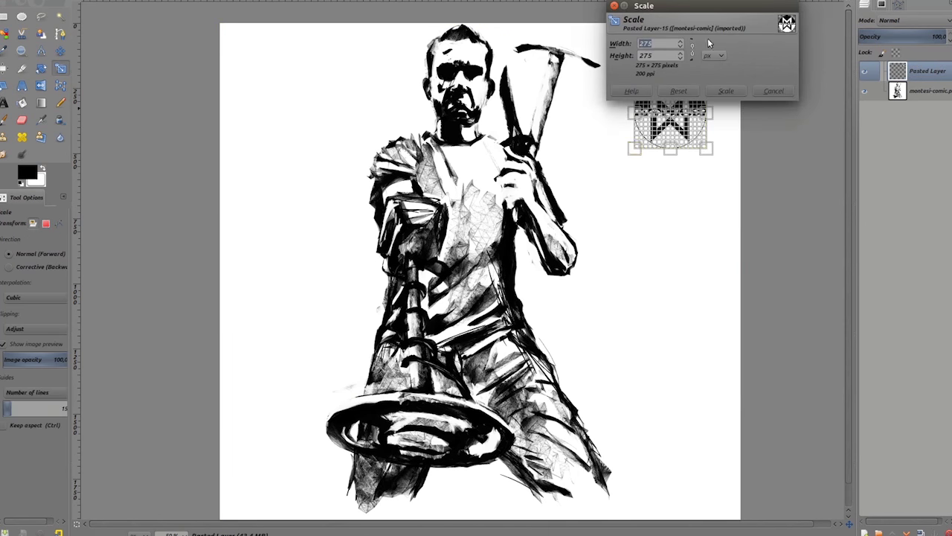
pyautogui.moveTo(635, 149); pyautogui.dragTo(576, 203)
pyautogui.click(725, 90)
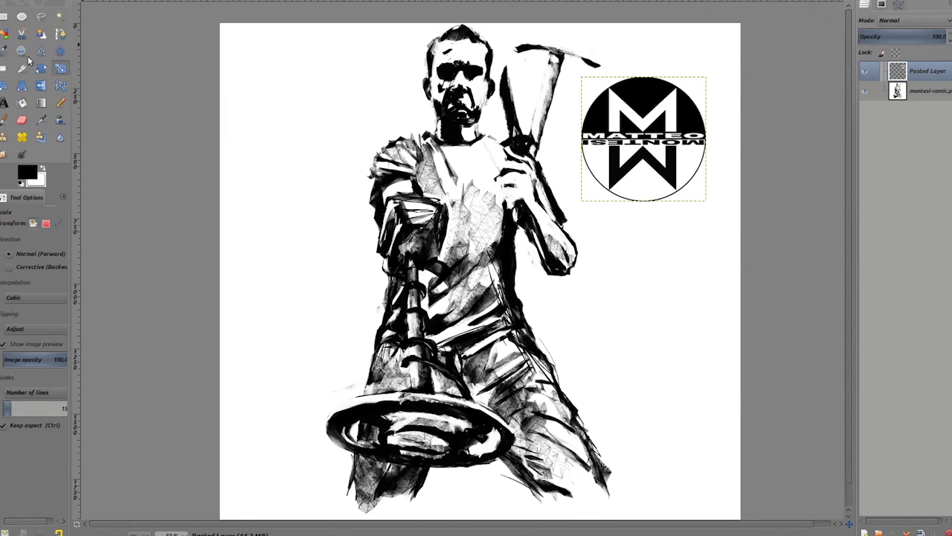
pyautogui.press('m')
pyautogui.moveTo(631, 152); pyautogui.dragTo(644, 145)
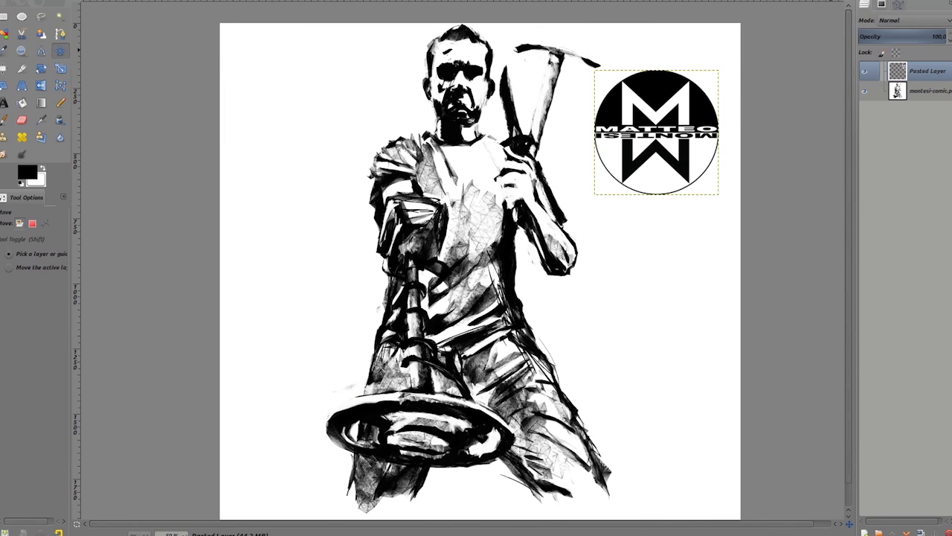
pyautogui.click(689, 89)
# Try Colors > Color to Alpha on the pasted logo layer
pyautogui.click(922, 72)
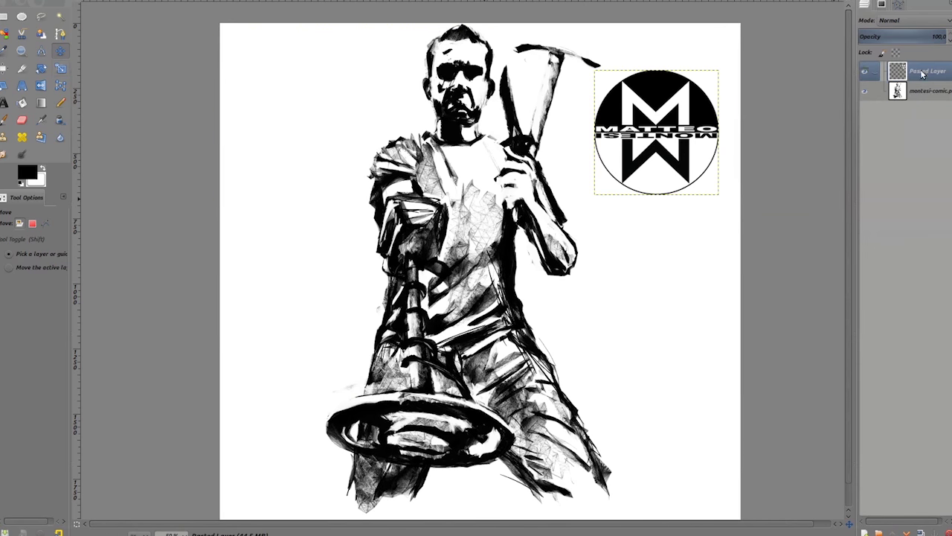
pyautogui.click(138, 4)
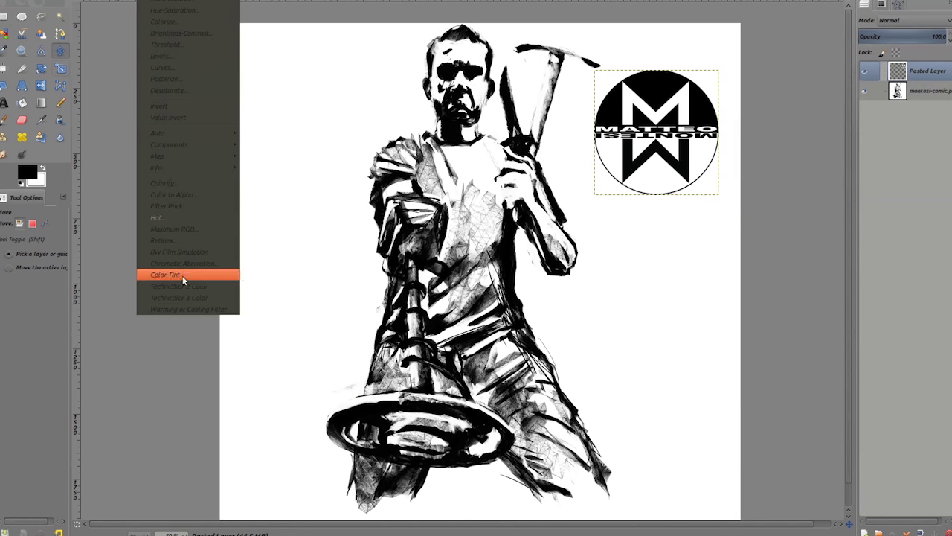
pyautogui.click(194, 195)
pyautogui.moveTo(434, 169); pyautogui.dragTo(448, 136)
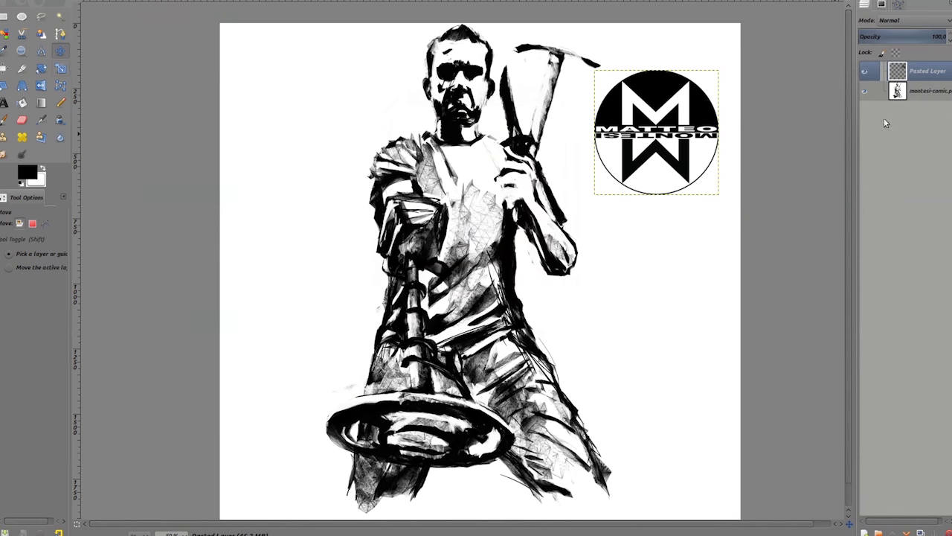
# Duplicate the drawing layer and start a new 2000×2000 transparent layer beneath it
pyautogui.click(915, 91)
pyautogui.hotkey('shift', 'ctrl', 'd')
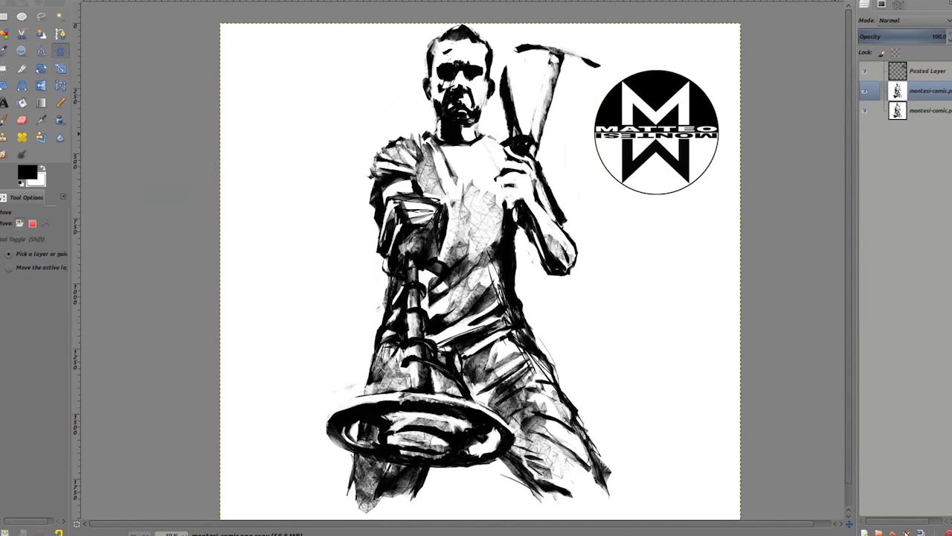
pyautogui.click(922, 110)
pyautogui.hotkey('shift', 'ctrl', 'n')
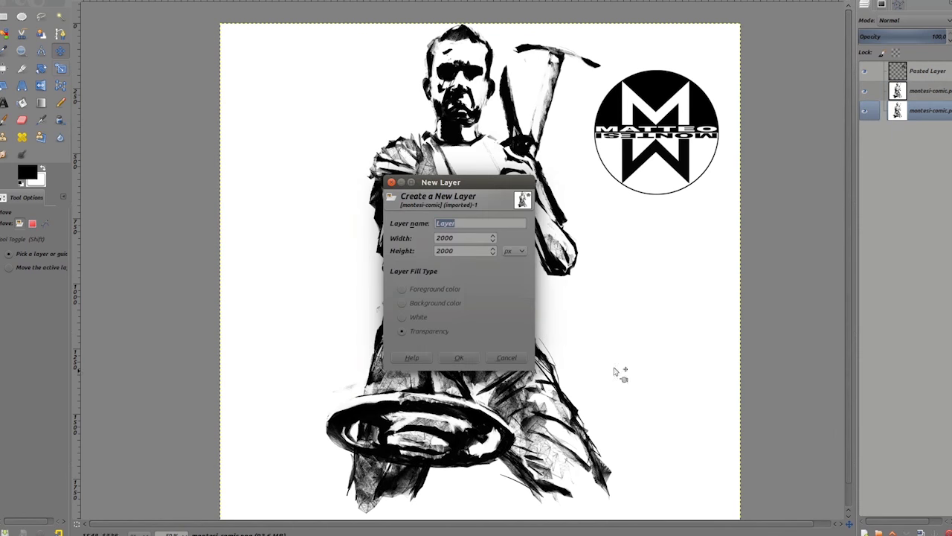
# Add a new transparent layer and fill it with orange ff6600
pyautogui.press('Return')
pyautogui.keyDown('shift'); pyautogui.click(865, 110); pyautogui.keyUp('shift')
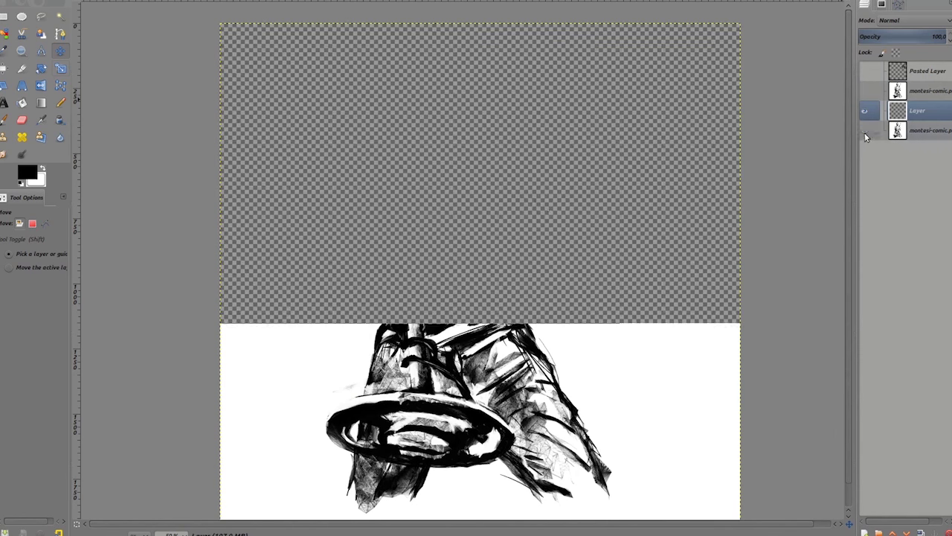
pyautogui.click(28, 172)
pyautogui.moveTo(19, 169); pyautogui.dragTo(94, 82)
pyautogui.moveTo(84, 168); pyautogui.dragTo(88, 162)
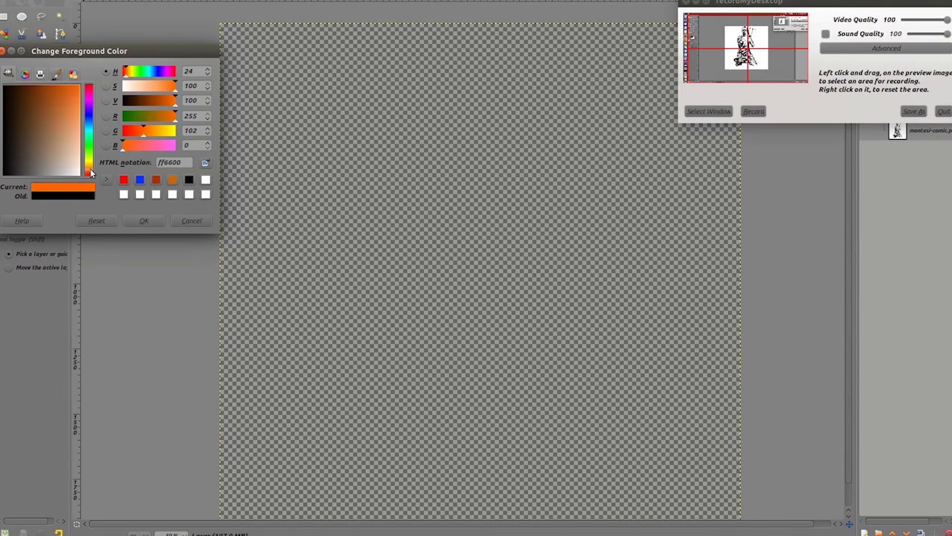
pyautogui.click(133, 219)
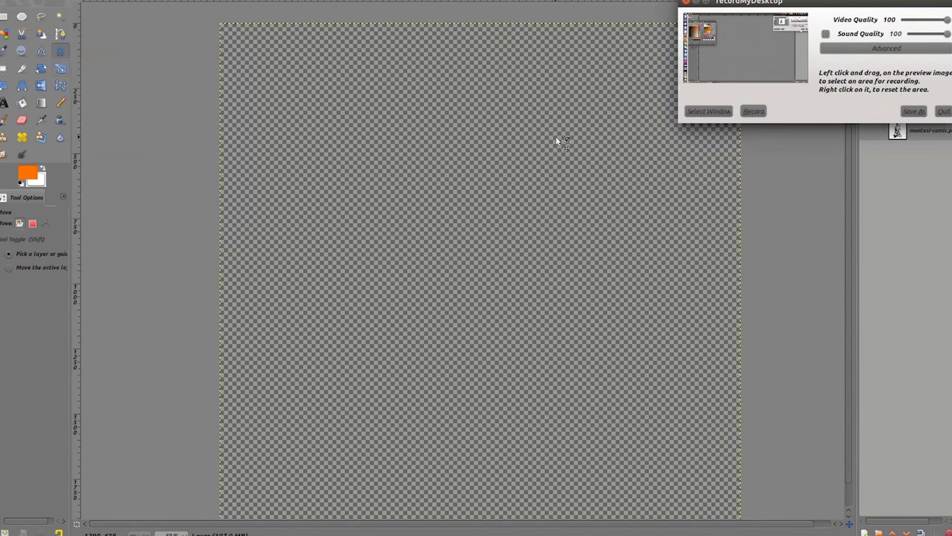
pyautogui.click(686, 3)
pyautogui.click(22, 103)
pyautogui.click(365, 183)
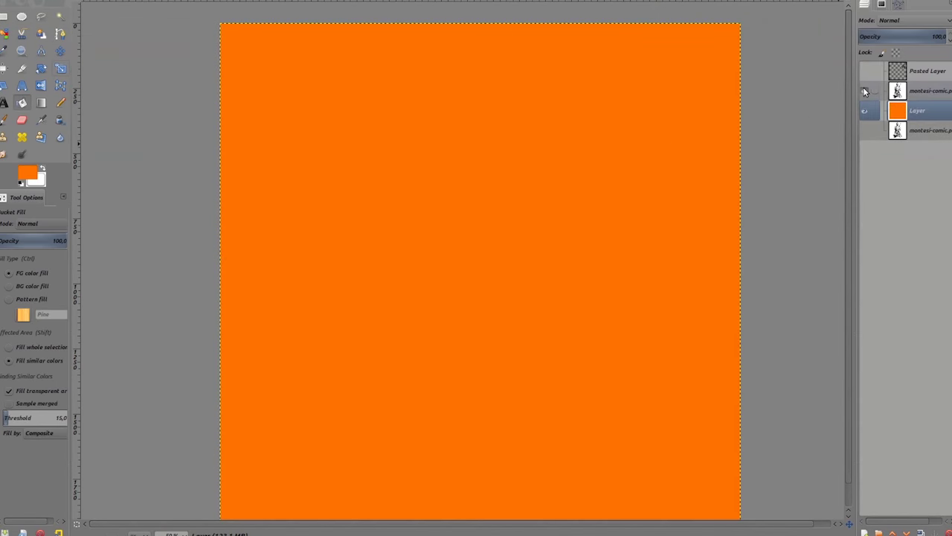
pyautogui.click(865, 90)
# Duplicate the orange layer and fill the copy with white
pyautogui.hotkey('shift', 'ctrl', 'd')
pyautogui.click(865, 90)
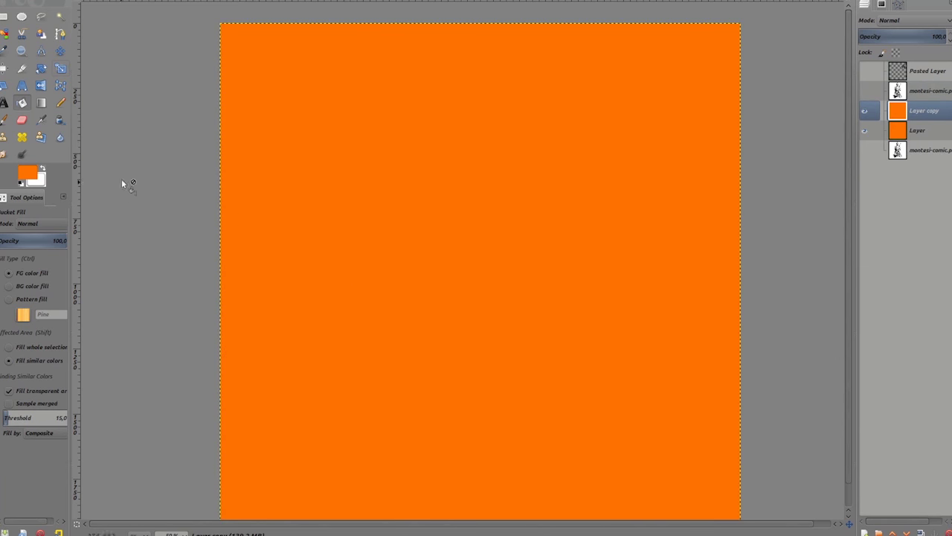
pyautogui.click(45, 170)
pyautogui.click(384, 226)
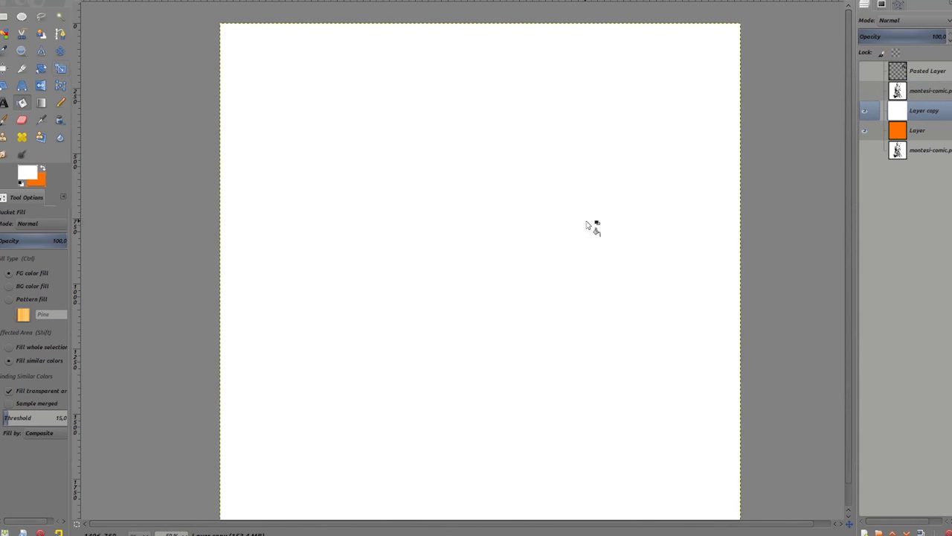
pyautogui.click(865, 90)
pyautogui.click(926, 90)
pyautogui.click(37, 0)
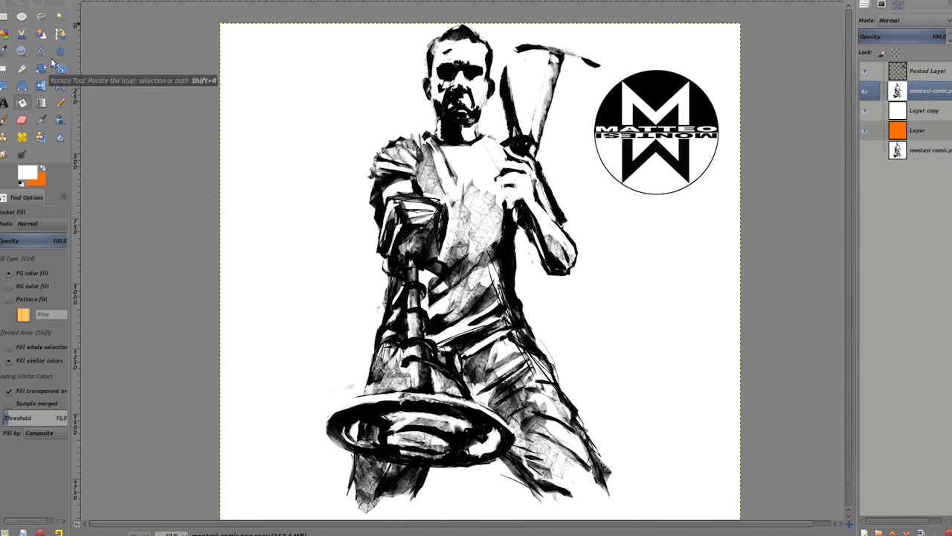
# Apply Color to Alpha to make the drawing copy's white transparent
pyautogui.click(189, 195)
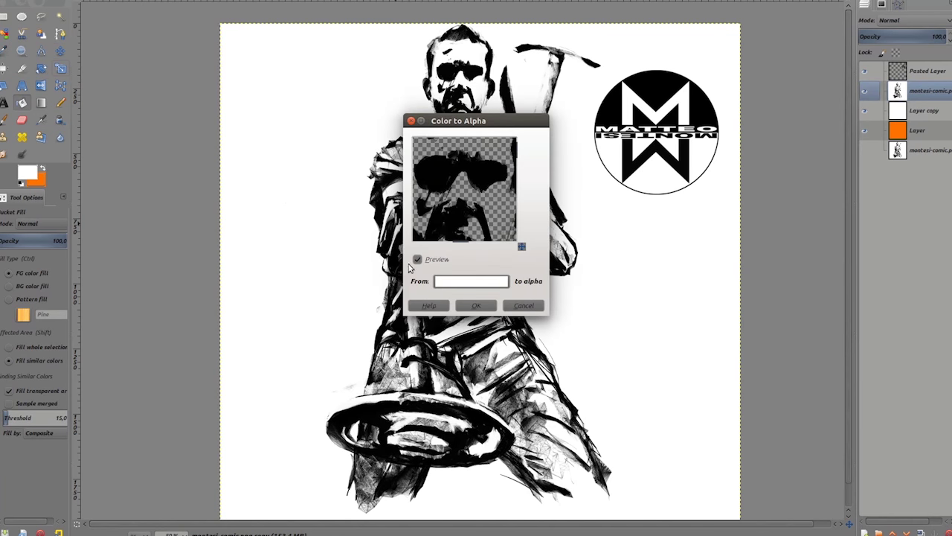
pyautogui.click(476, 305)
pyautogui.click(864, 111)
pyautogui.click(864, 110)
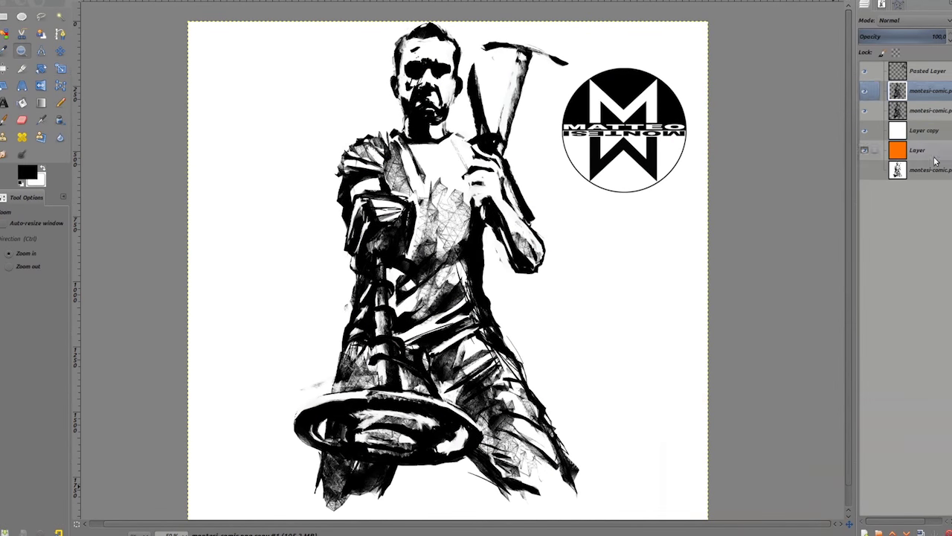
# Move the orange layer up the stack and delete the extra montesi-comic layer
pyautogui.moveTo(918, 150)
pyautogui.mouseDown()
pyautogui.moveTo(934, 119)
pyautogui.moveTo(926, 101)
pyautogui.mouseUp()
pyautogui.rightClick(919, 91)
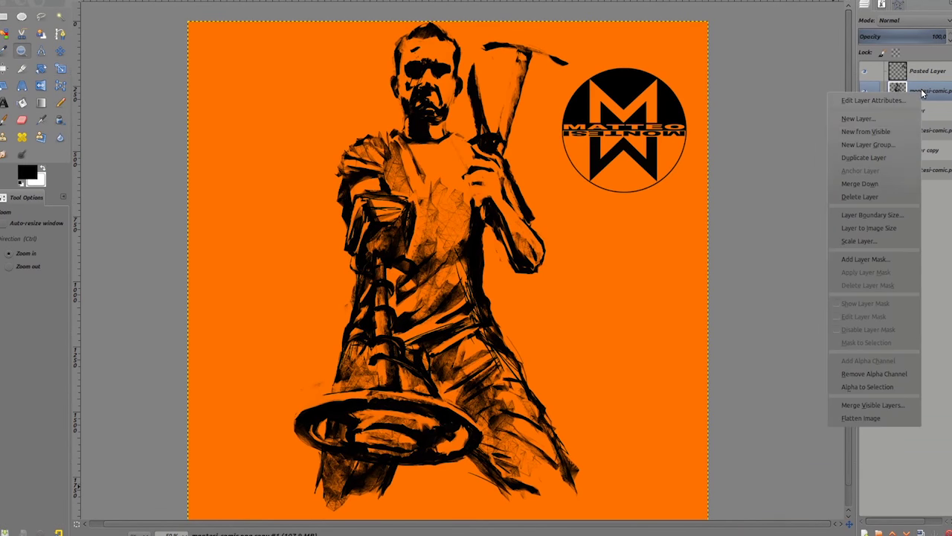
pyautogui.click(874, 194)
# Duplicate the logo layer, move the orange layer to the top, and delete the original logo layer
pyautogui.click(864, 71)
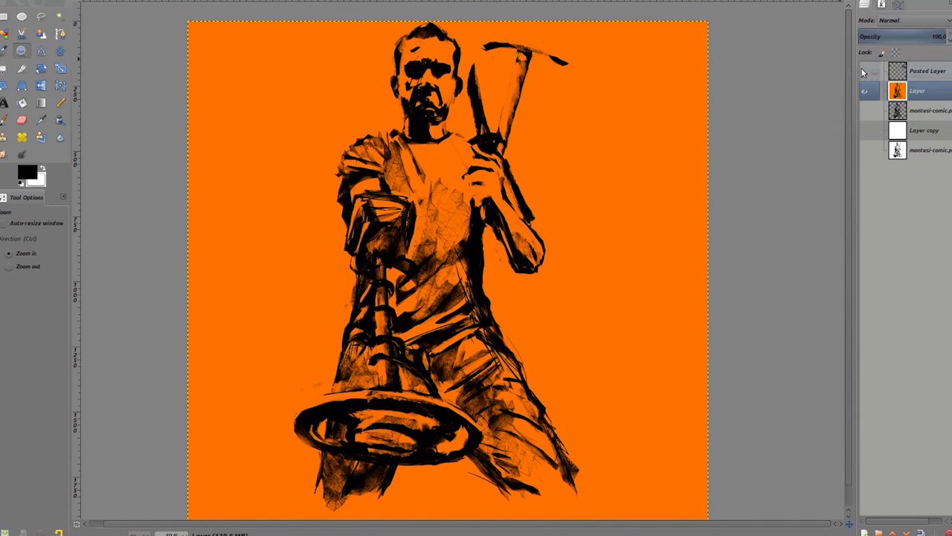
pyautogui.click(864, 71)
pyautogui.click(915, 71)
pyautogui.hotkey('shift', 'ctrl', 'd')
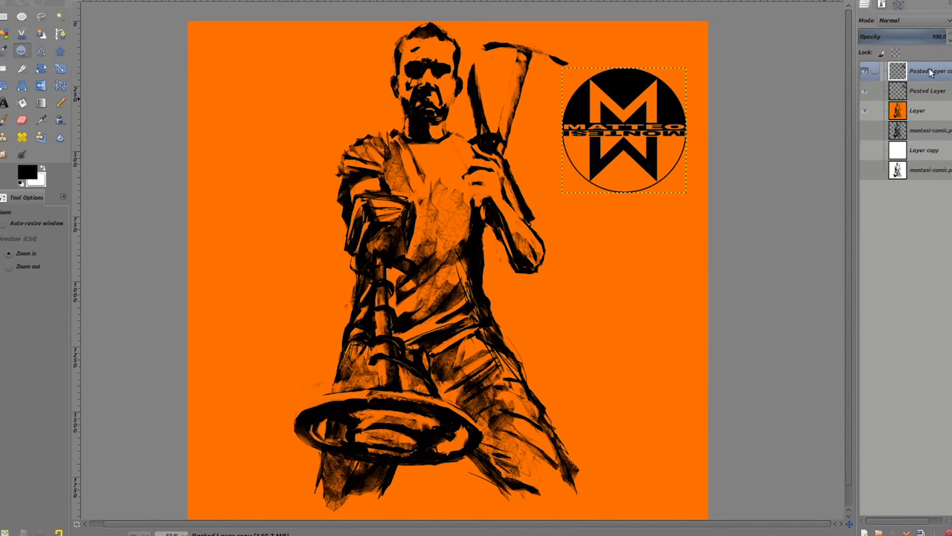
pyautogui.moveTo(922, 70); pyautogui.dragTo(923, 122)
pyautogui.rightClick(919, 70)
pyautogui.click(848, 164)
pyautogui.click(632, 176)
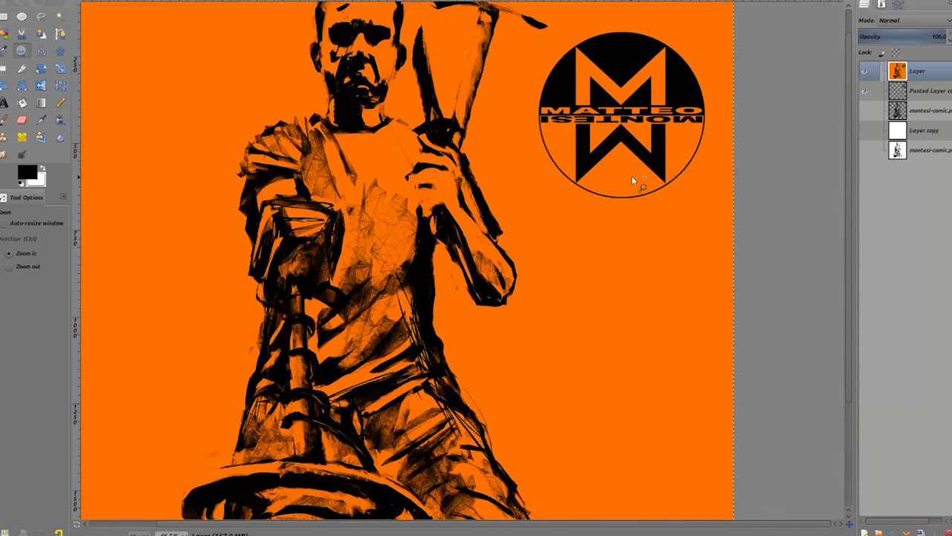
pyautogui.hotkey('shift', 'ctrl', 'j')
# Bucket-fill white the face, background, chest, the logo's lower half and its big M
pyautogui.click(22, 102)
pyautogui.click(42, 169)
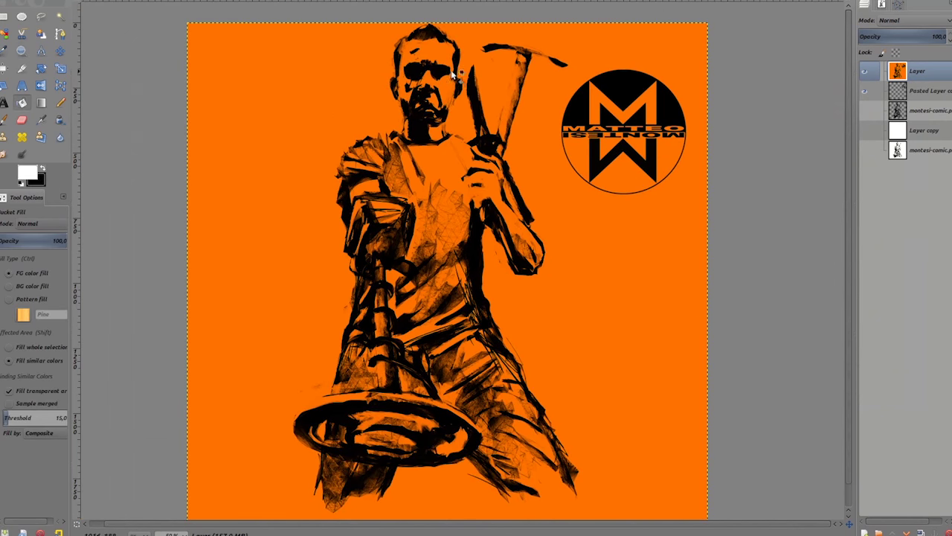
pyautogui.click(453, 78)
pyautogui.click(459, 185)
pyautogui.click(642, 154)
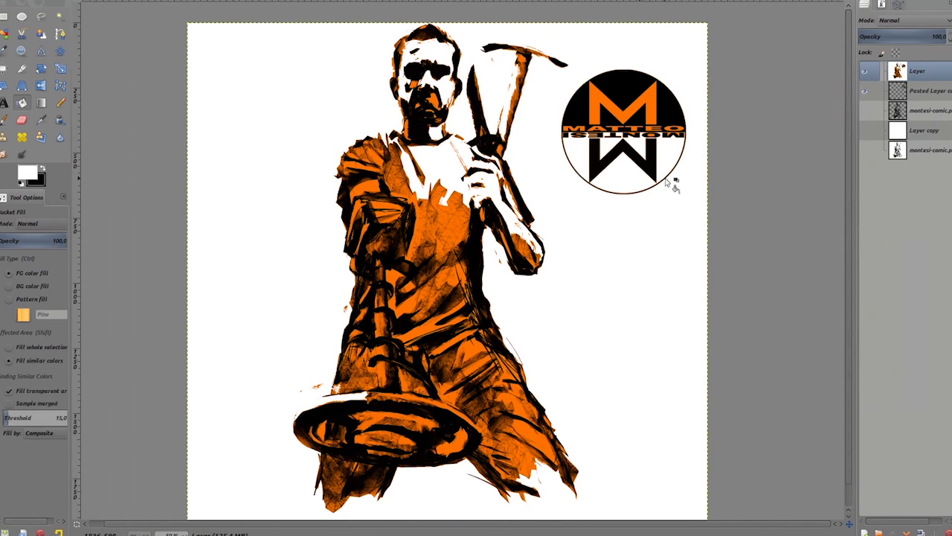
pyautogui.click(652, 112)
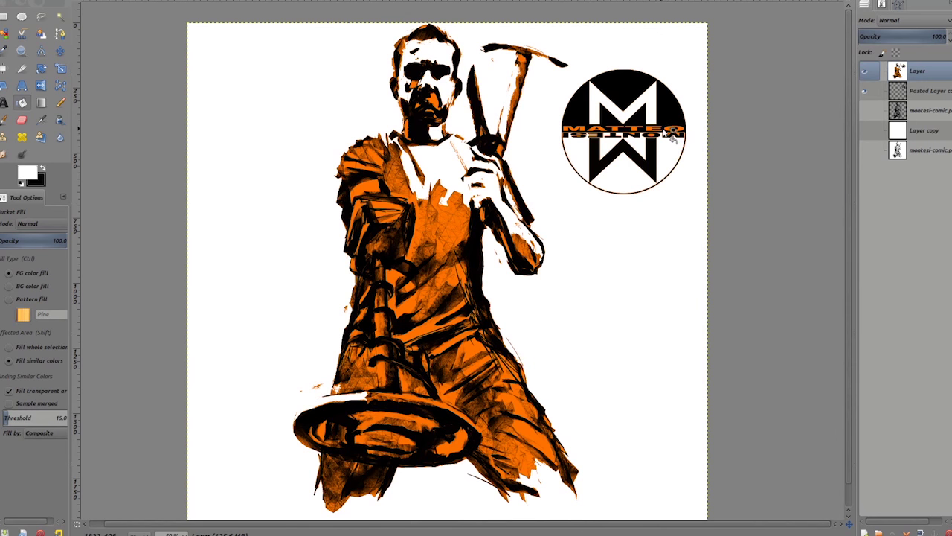
# At 100% zoom, fill the MATTEO and MONTESI letters of the logo white
pyautogui.click(21, 50)
pyautogui.press('1')
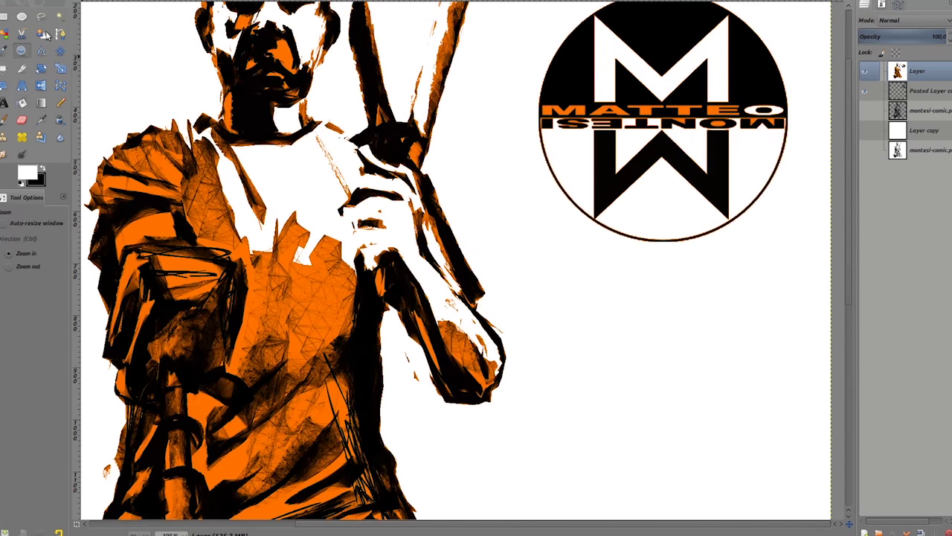
pyautogui.click(21, 102)
pyautogui.click(564, 112)
pyautogui.click(609, 111)
pyautogui.click(646, 112)
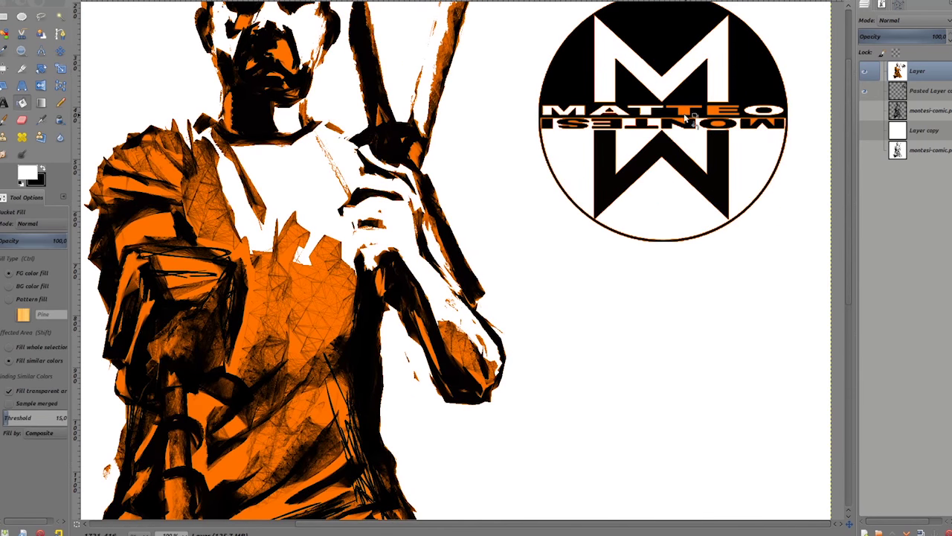
pyautogui.click(683, 111)
pyautogui.click(721, 113)
pyautogui.click(716, 127)
pyautogui.click(768, 125)
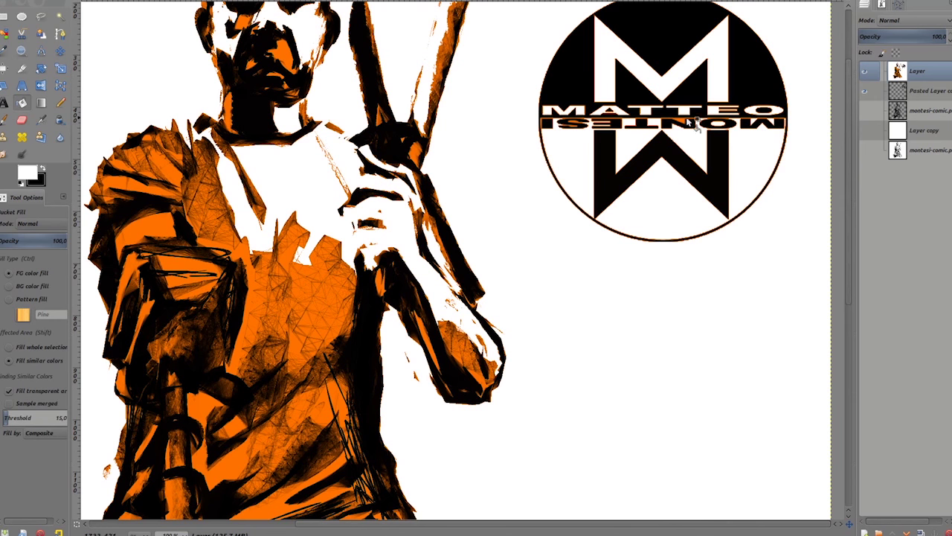
# With the painting hidden, fuzzy-select the logo's transparent areas, raising the threshold to about 84
pyautogui.press('z')
pyautogui.click(493, 155)
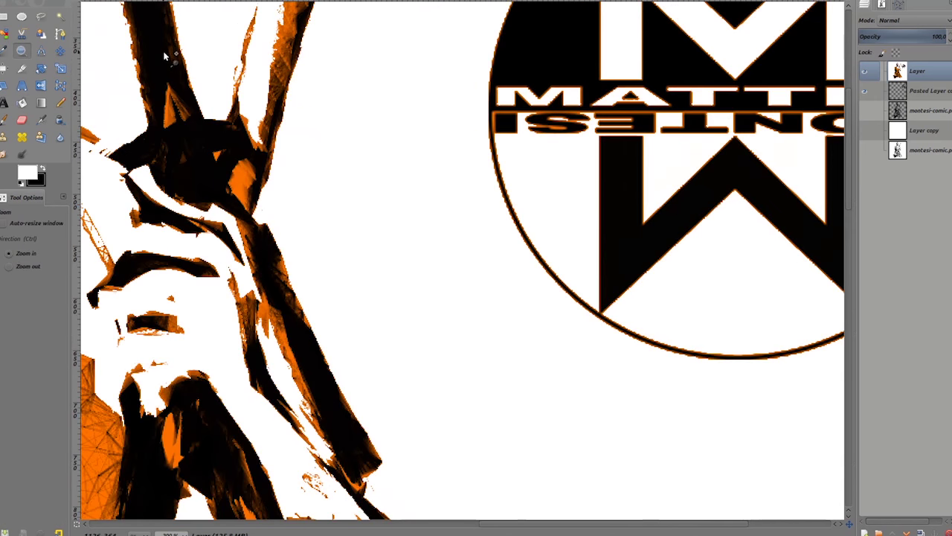
pyautogui.click(20, 104)
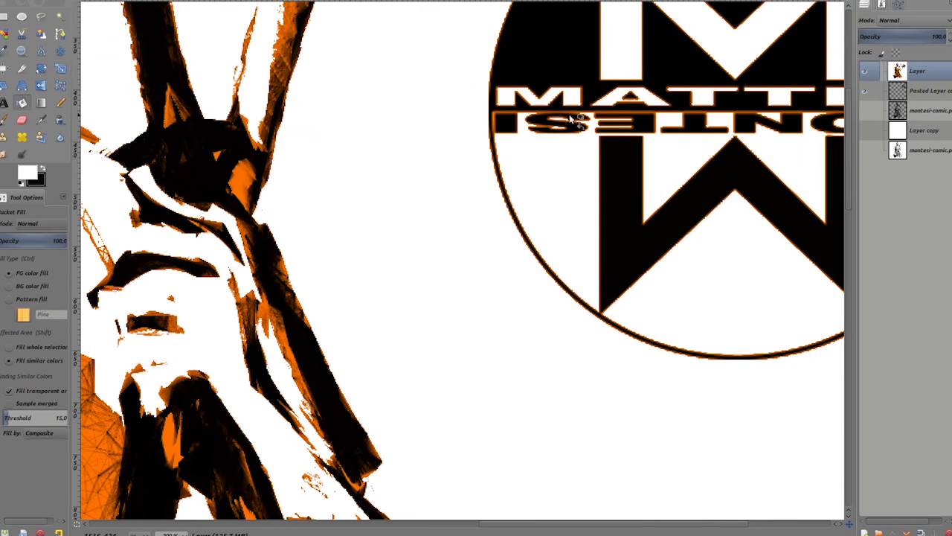
pyautogui.click(926, 91)
pyautogui.click(864, 71)
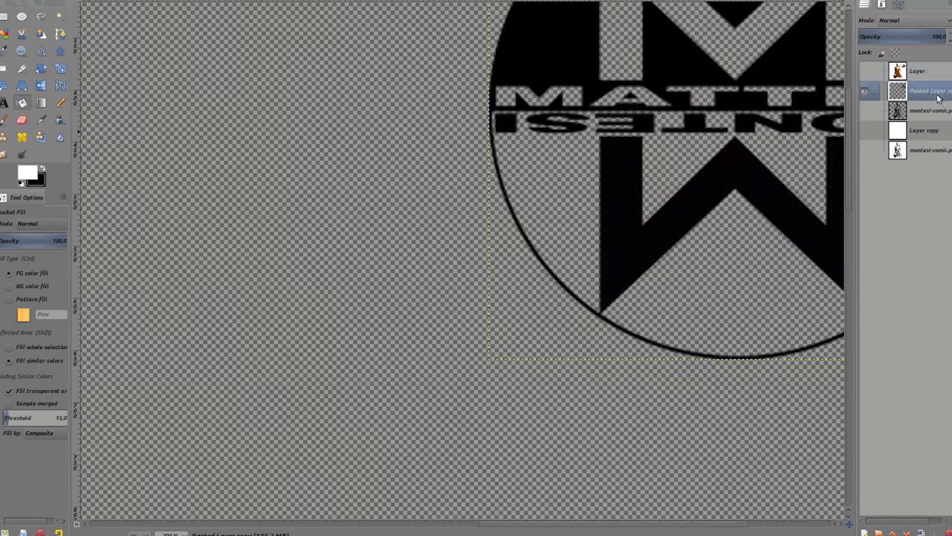
pyautogui.click(3, 54)
pyautogui.click(523, 153)
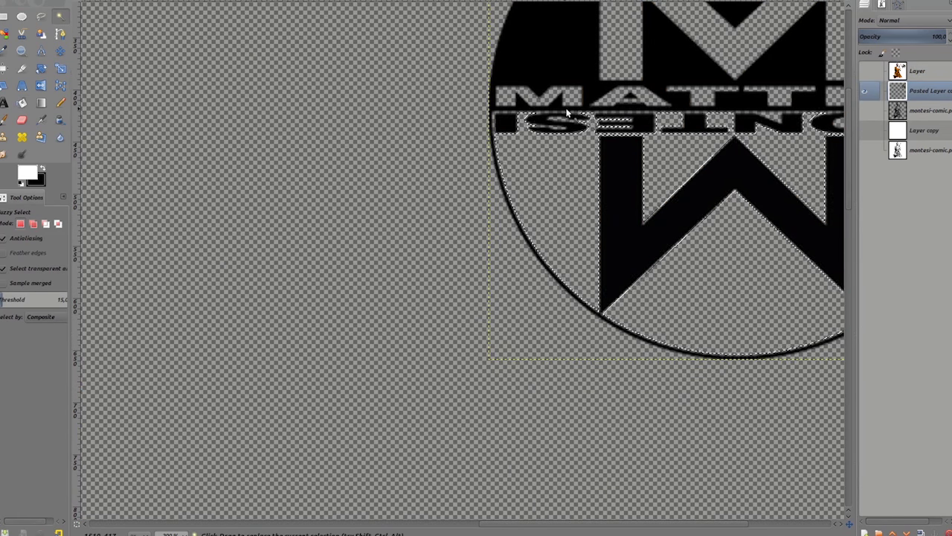
pyautogui.moveTo(11, 301); pyautogui.dragTo(22, 301)
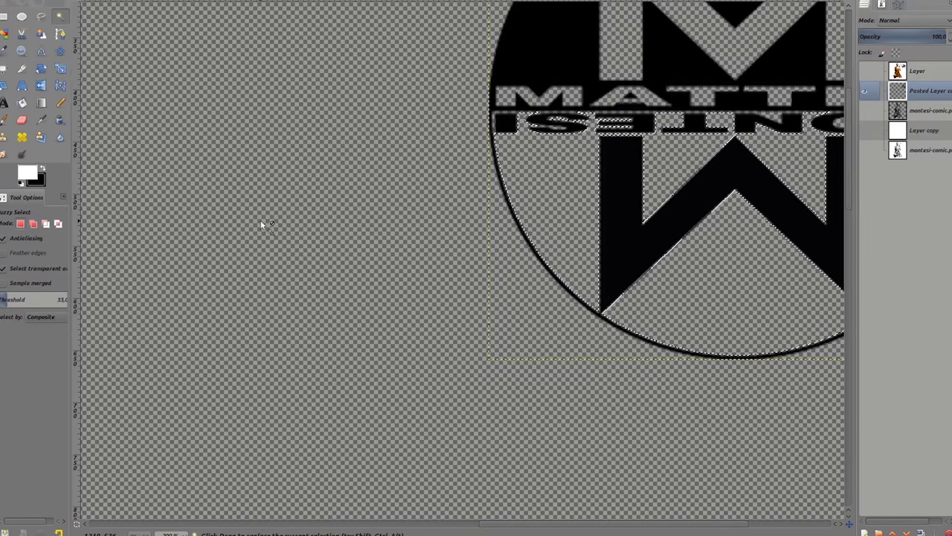
pyautogui.moveTo(564, 152); pyautogui.dragTo(565, 191)
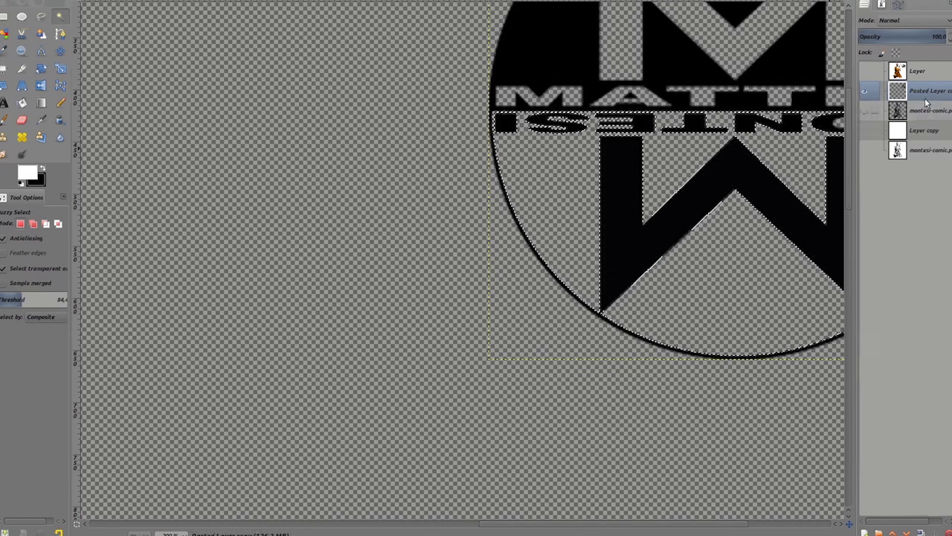
# Show the painting again and bucket-fill the selected areas inside the mirrored logo lettering
pyautogui.click(869, 75)
pyautogui.click(866, 71)
pyautogui.hotkey('shift', 'b')
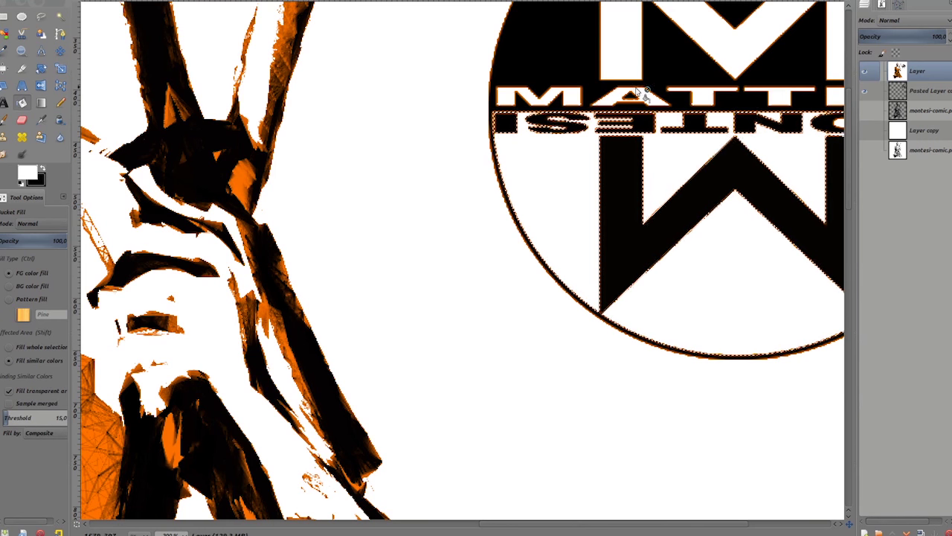
pyautogui.click(665, 127)
pyautogui.click(557, 127)
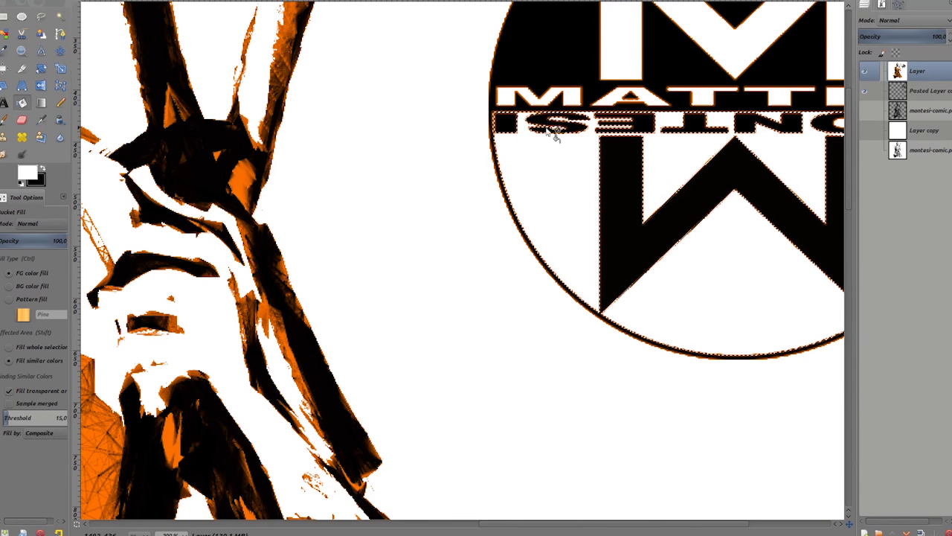
pyautogui.click(4, 16)
pyautogui.click(341, 124)
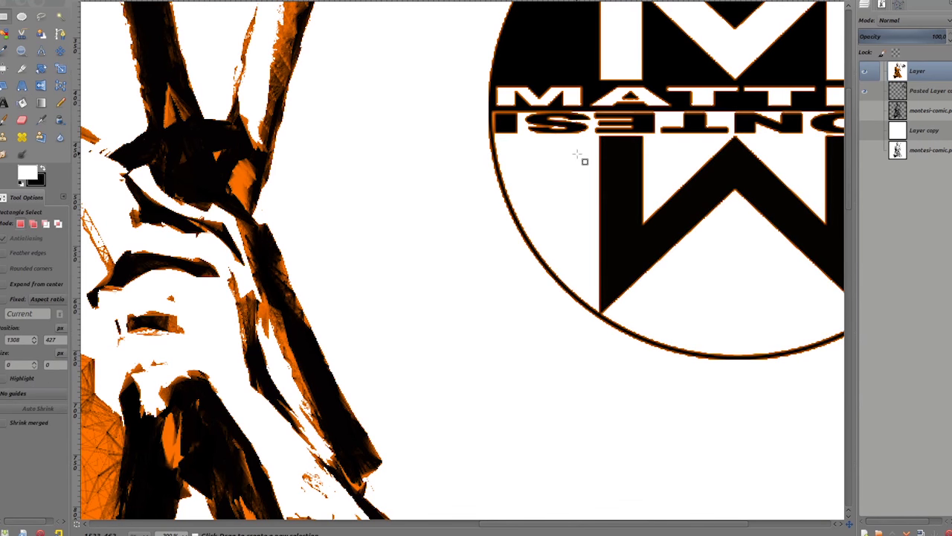
# Add and then delete an unneeded Layer #1, clear the selection, and fit the image in view
pyautogui.hotkey('shift', 'ctrl', 'n')
pyautogui.press('Return')
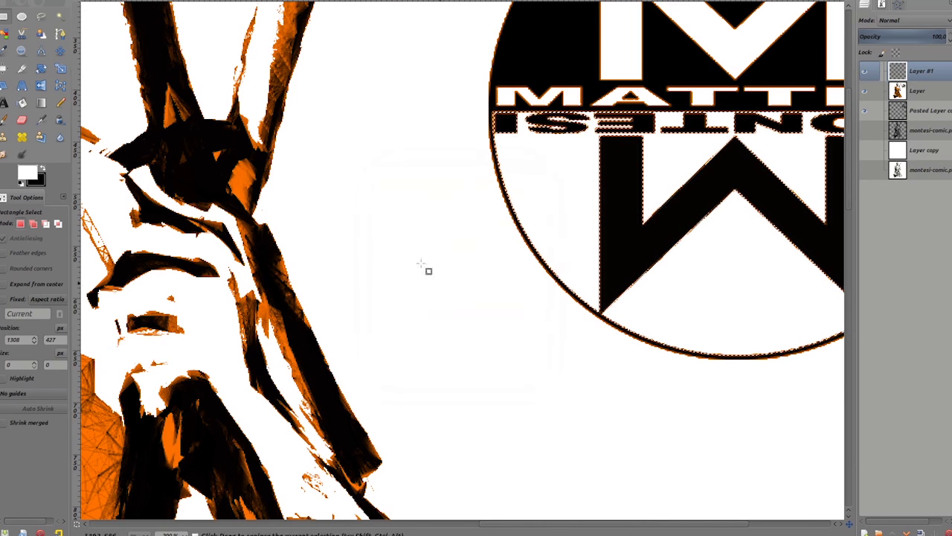
pyautogui.hotkey('shift', 'b')
pyautogui.rightClick(909, 72)
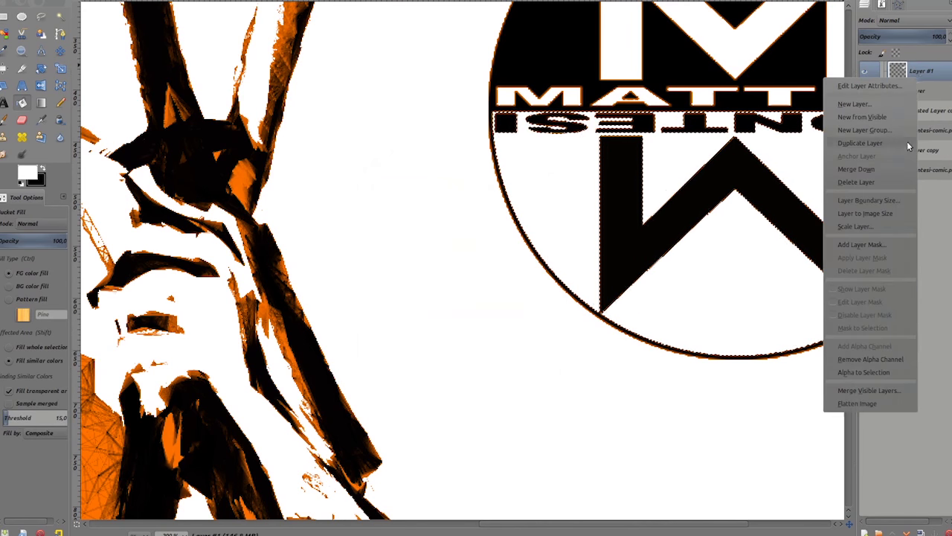
pyautogui.click(856, 182)
pyautogui.press('r')
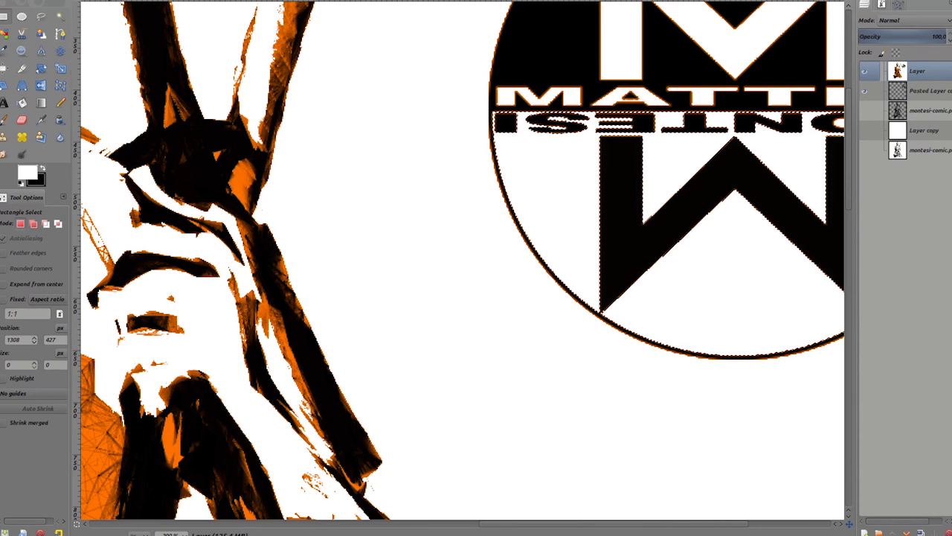
pyautogui.click(195, 33)
pyautogui.press('z')
pyautogui.hotkey('shift', 'ctrl', 'j')
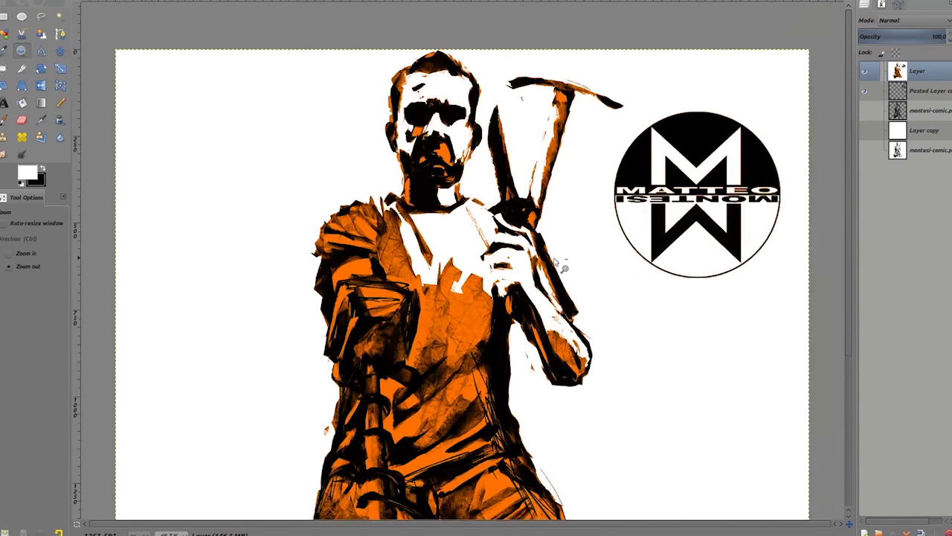
# Whiten orange patches on the knee, round shape, torso, arm, shoulder and legs
pyautogui.click(22, 103)
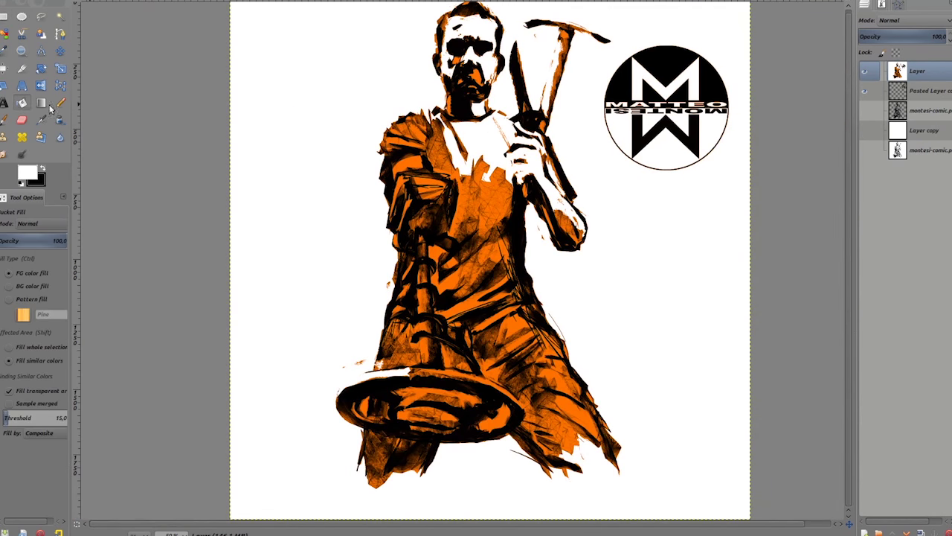
pyautogui.click(500, 321)
pyautogui.click(446, 379)
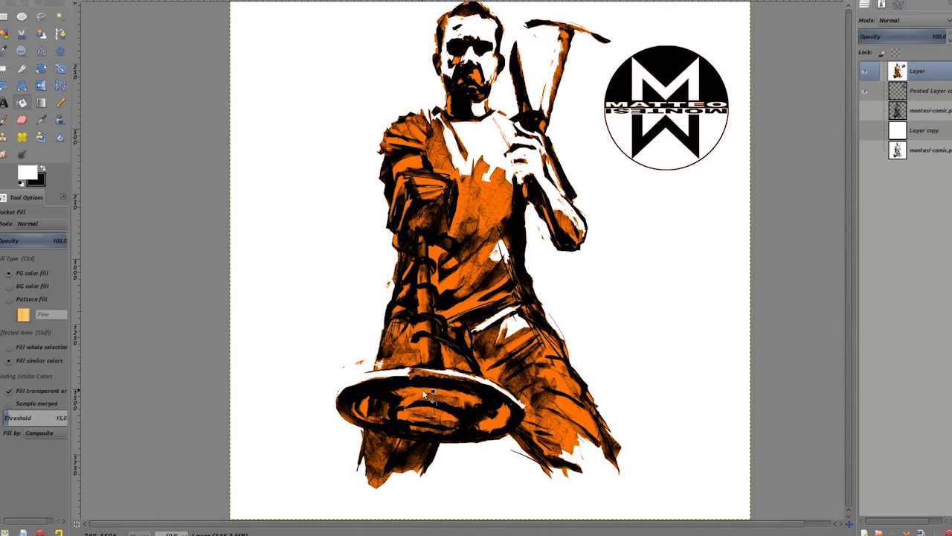
pyautogui.click(423, 392)
pyautogui.click(445, 281)
pyautogui.click(437, 255)
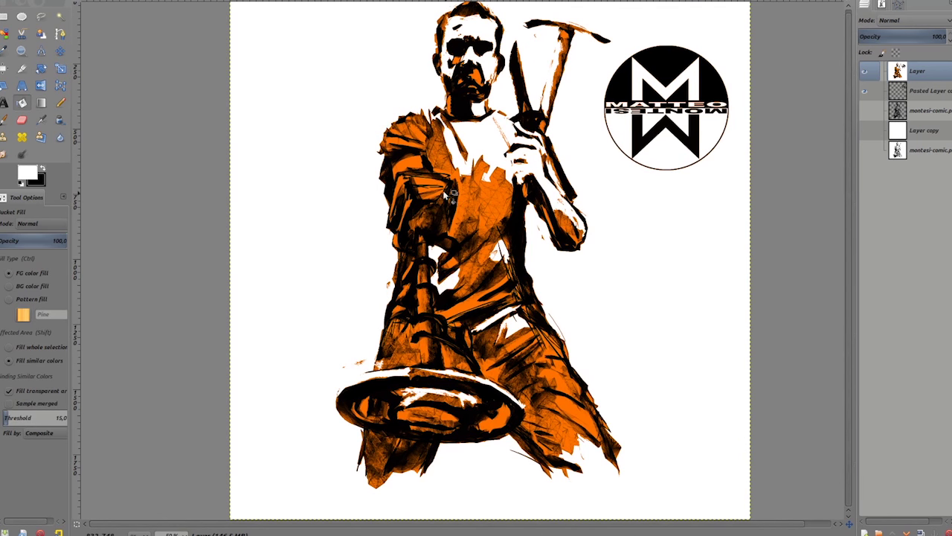
pyautogui.click(408, 167)
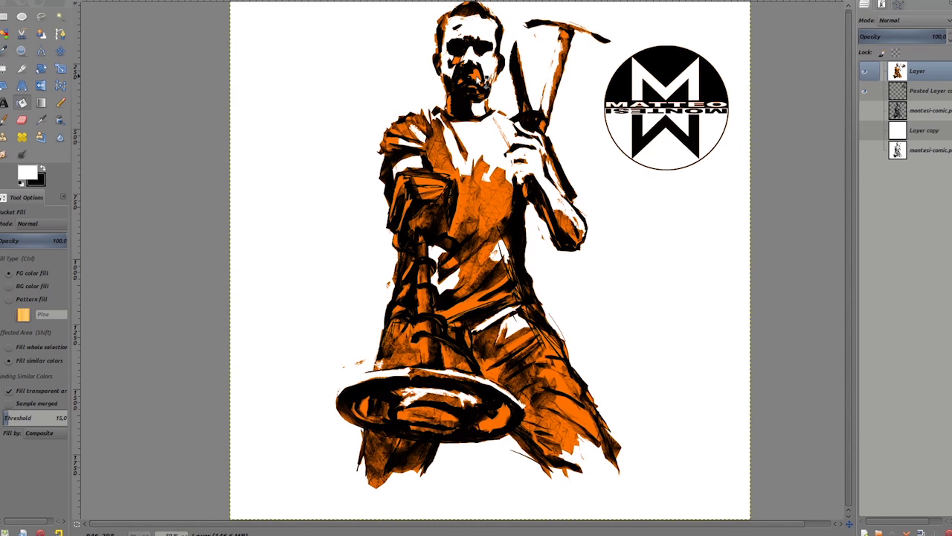
pyautogui.click(573, 394)
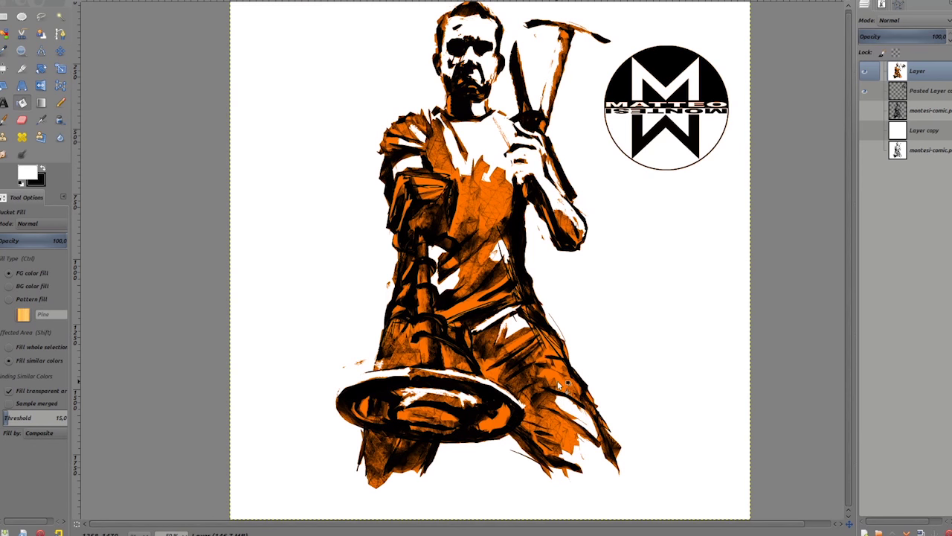
pyautogui.click(555, 364)
pyautogui.click(521, 349)
pyautogui.click(491, 369)
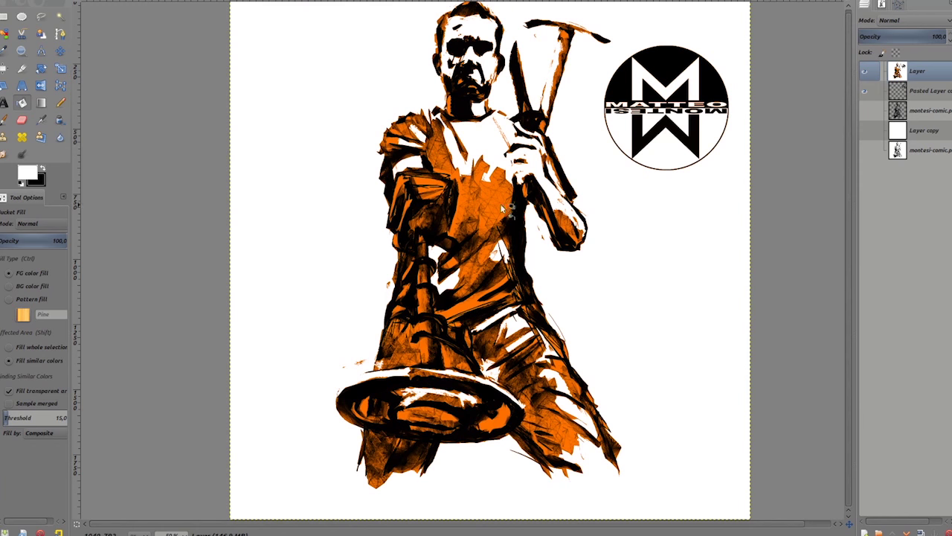
# Zoom in and whiten the small orange patches across the chest
pyautogui.keyDown('ctrl'); pyautogui.scroll(2, 493, 192); pyautogui.keyUp('ctrl')
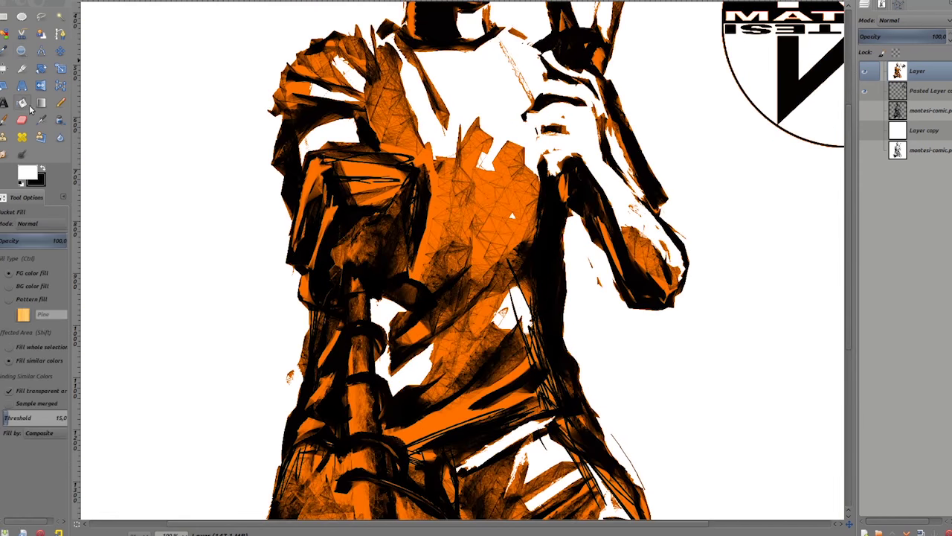
pyautogui.click(480, 321)
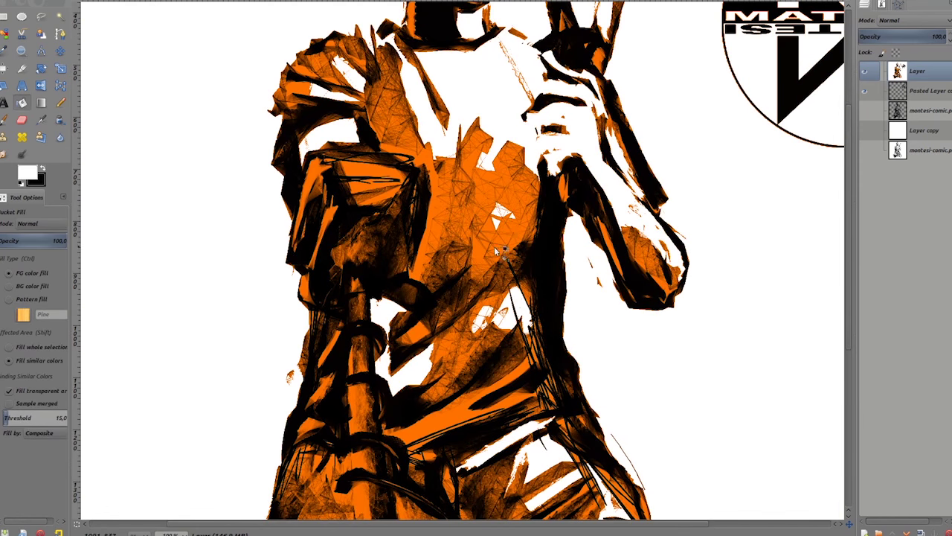
pyautogui.click(489, 177)
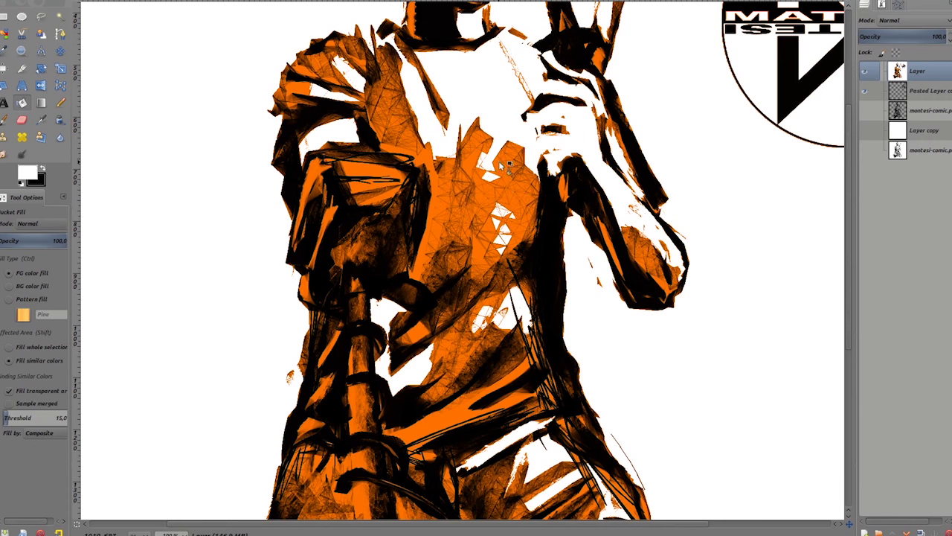
pyautogui.click(510, 208)
pyautogui.click(520, 232)
pyautogui.click(480, 250)
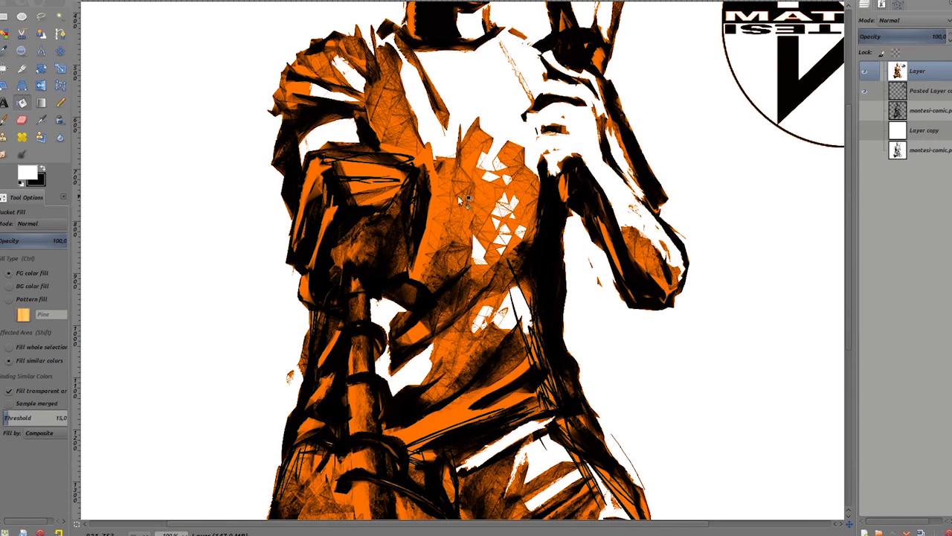
pyautogui.press('z')
pyautogui.hotkey('shift', 'ctrl', 'j')
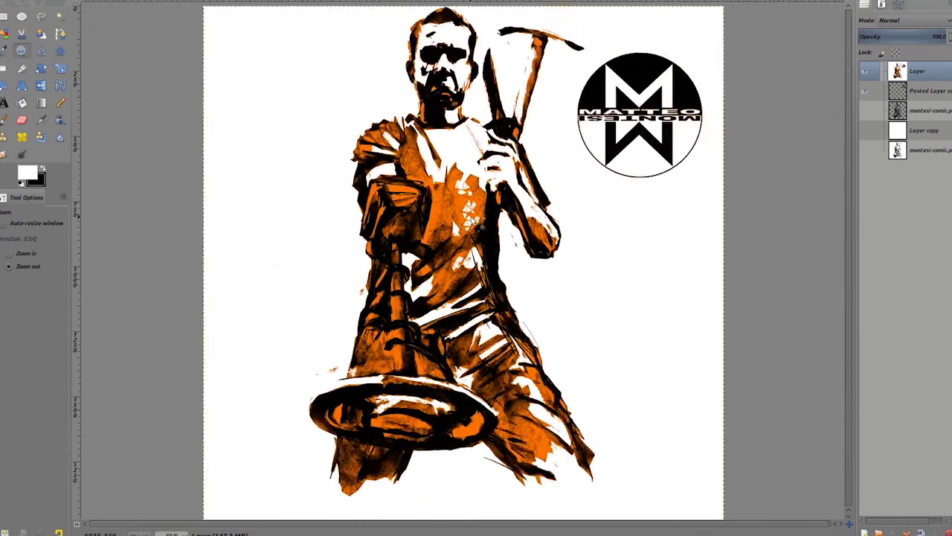